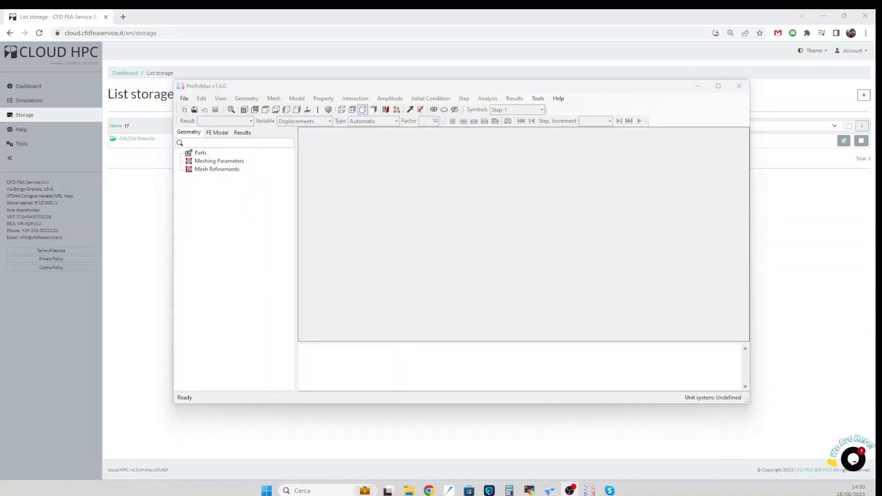
Create a 3D model using the m, kg, s, °C unit system
{"action": "left_click_drag", "start_coordinate": [354, 91], "coordinate": [395, 98]}
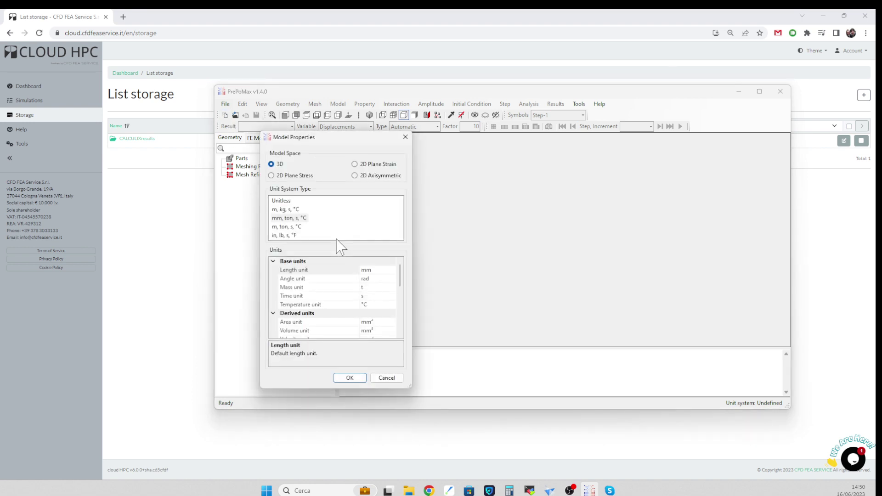
{"action": "left_click", "coordinate": [289, 210]}
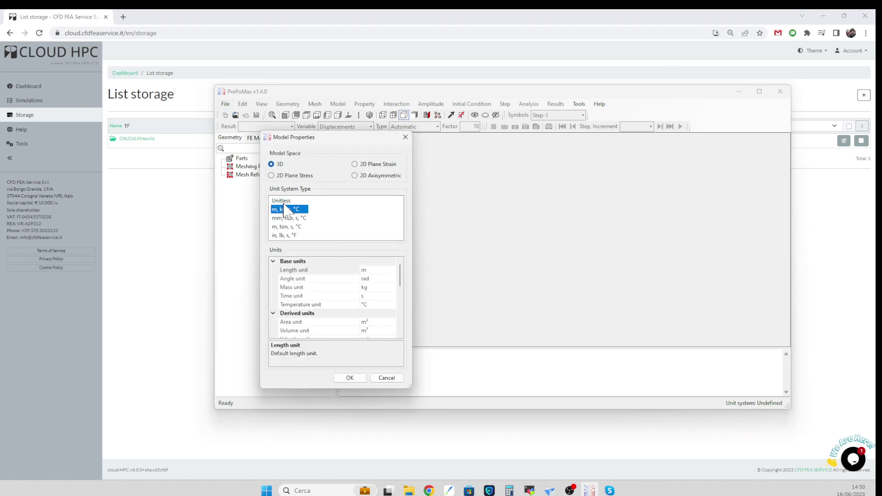
{"action": "left_click", "coordinate": [349, 378]}
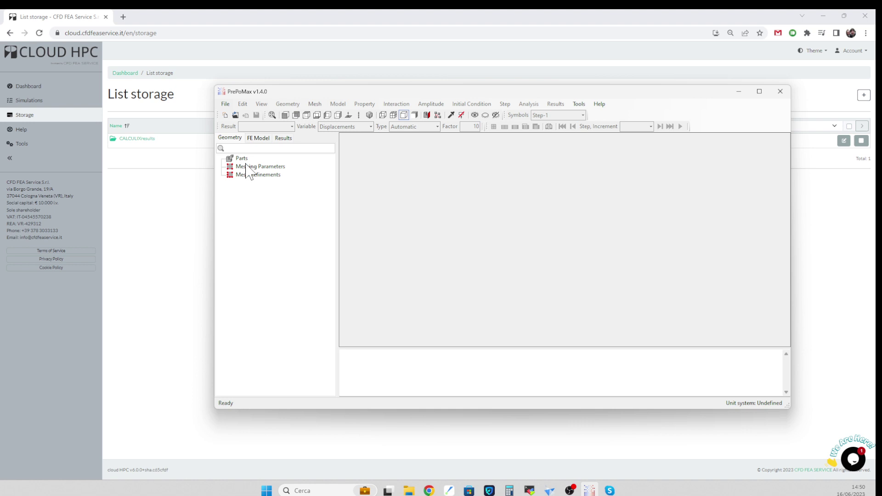
Import Flange.stp from the Desktop and tilt the view to see the flange
{"action": "left_click", "coordinate": [225, 104]}
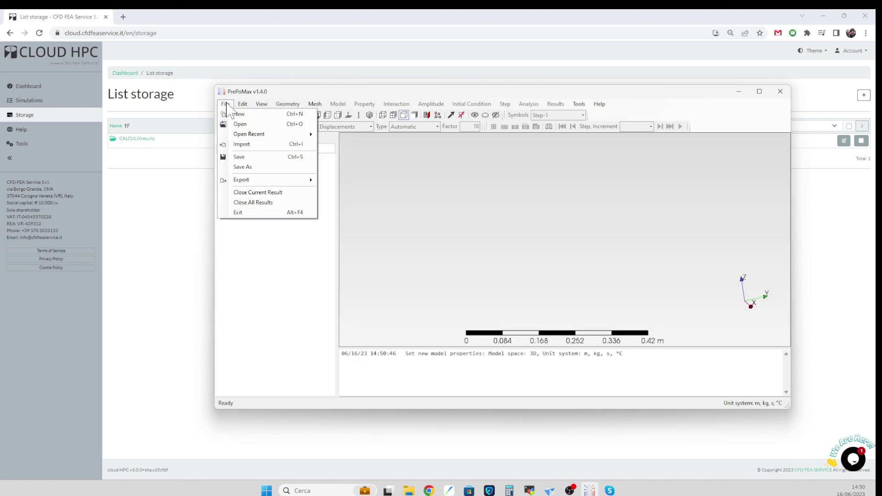
{"action": "left_click", "coordinate": [250, 144]}
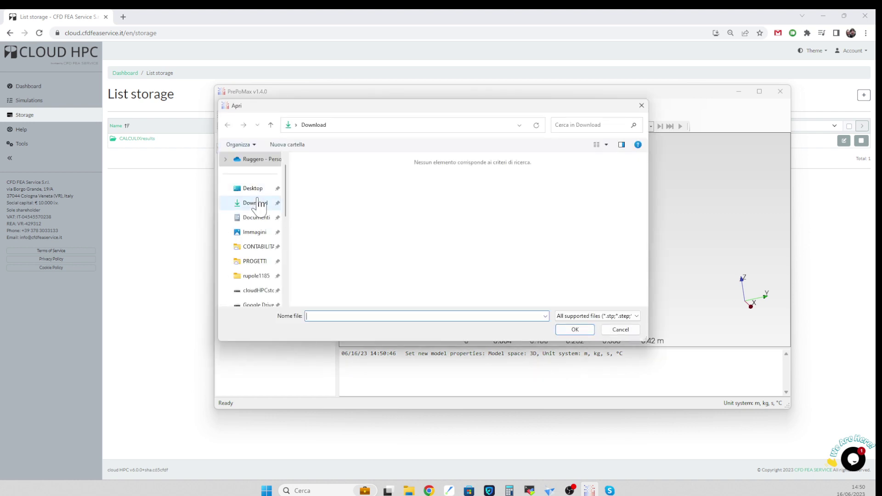
{"action": "left_click", "coordinate": [253, 189]}
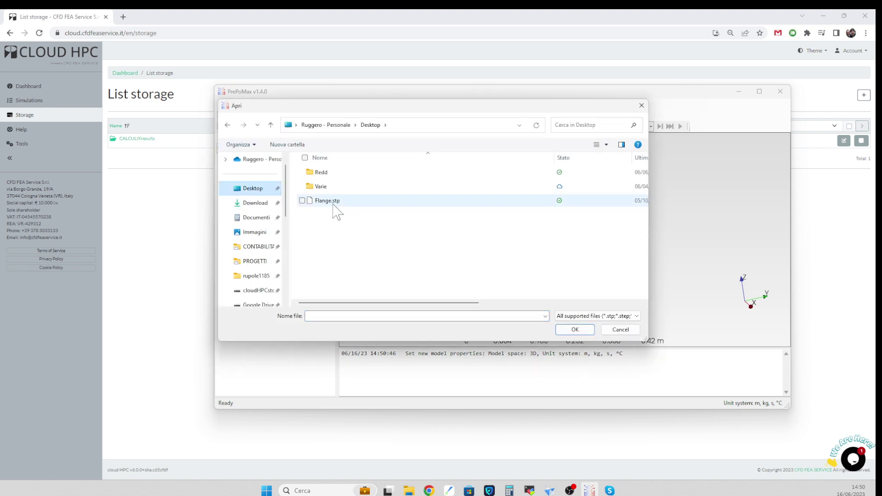
{"action": "double_click", "coordinate": [333, 204]}
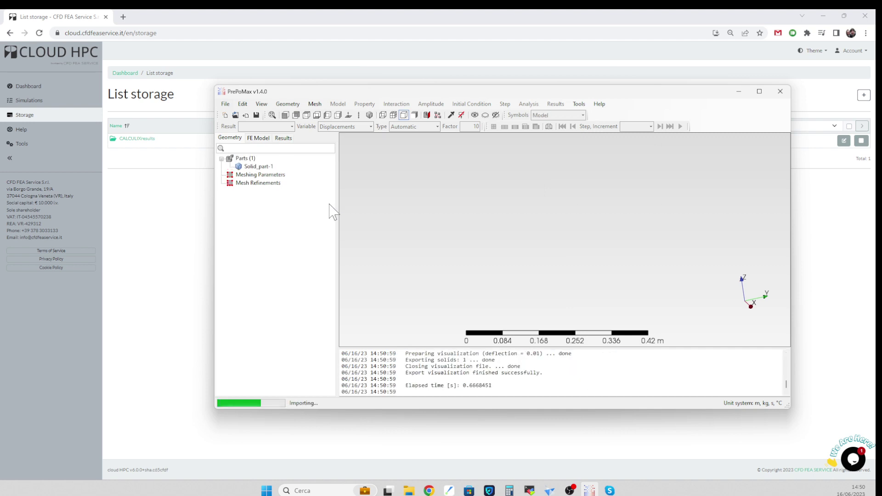
{"action": "left_click_drag", "start_coordinate": [468, 265], "coordinate": [436, 216]}
{"action": "scroll", "coordinate": [528, 223], "scroll_direction": "down", "scroll_amount": 1}
{"action": "scroll", "coordinate": [565, 325], "scroll_direction": "down", "scroll_amount": 1}
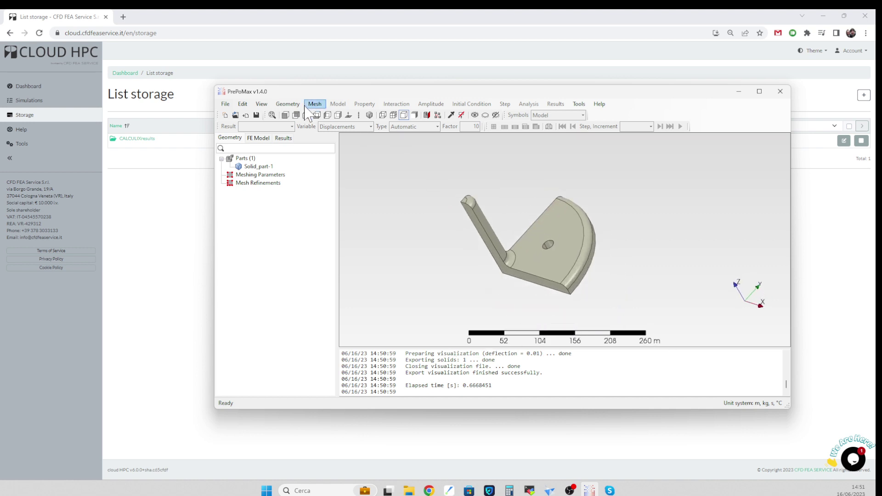
Scale Solid_part-1 by 0.001 in X, Y and Z, then zoom to fit
{"action": "left_click", "coordinate": [288, 104]}
{"action": "mouse_move", "coordinate": [294, 115]}
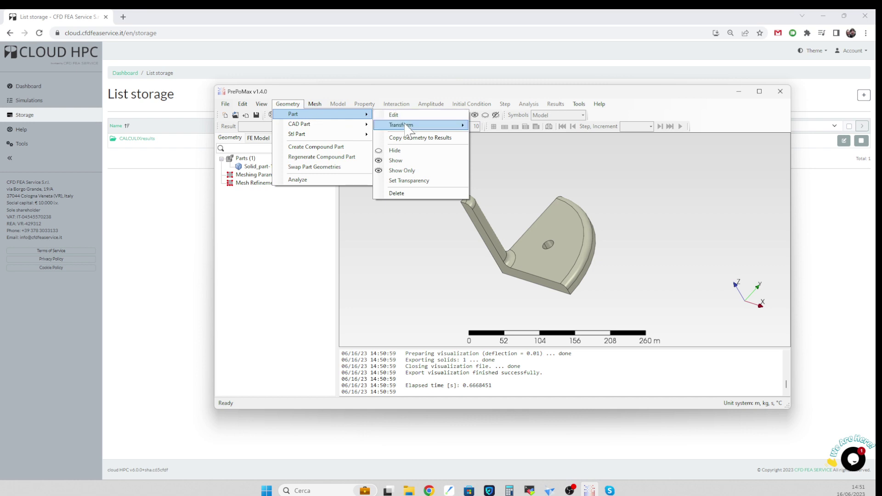
{"action": "mouse_move", "coordinate": [407, 125]}
{"action": "left_click", "coordinate": [491, 133]}
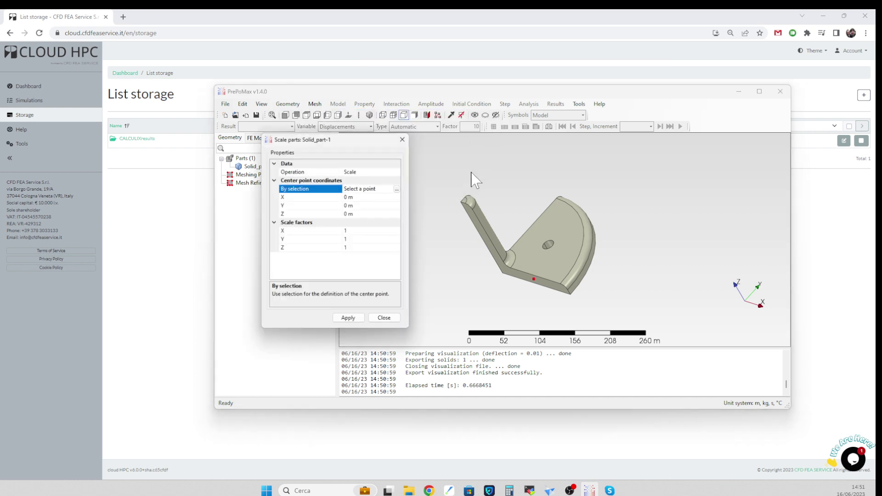
{"action": "left_click", "coordinate": [355, 231]}
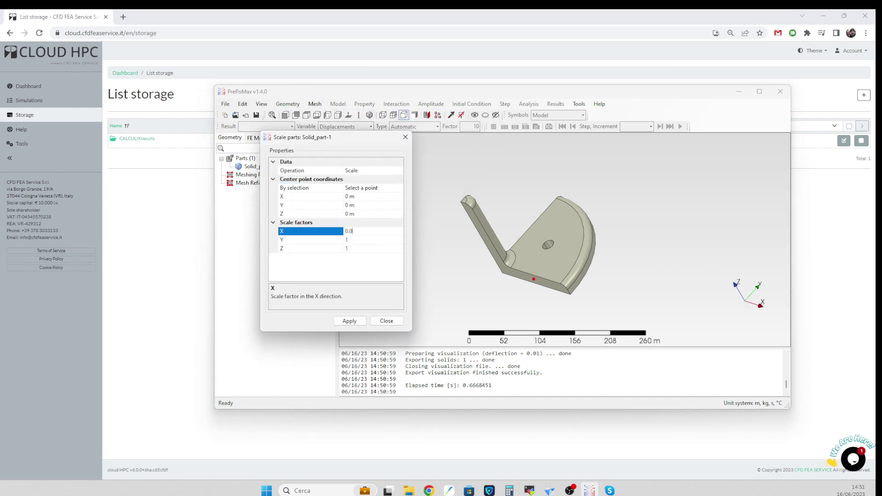
{"action": "left_click", "coordinate": [353, 240]}
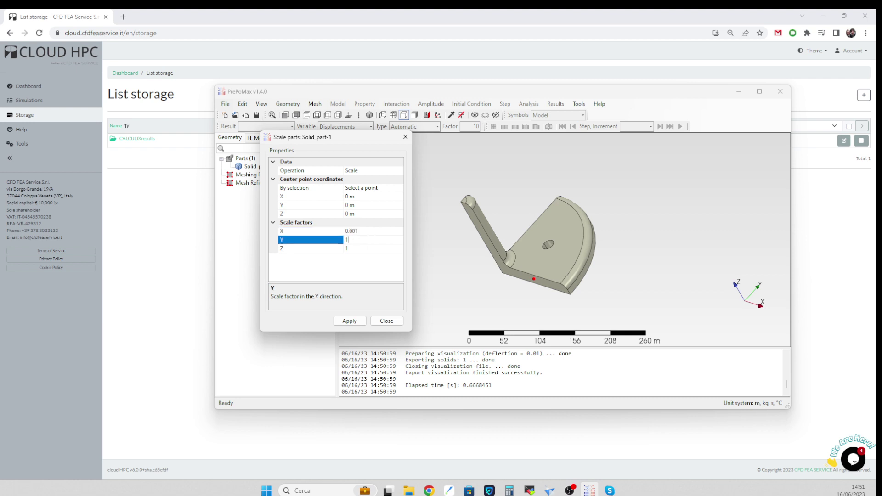
{"action": "type", "text": "0.001"}
{"action": "left_click", "coordinate": [354, 248]}
{"action": "type", "text": "0.001"}
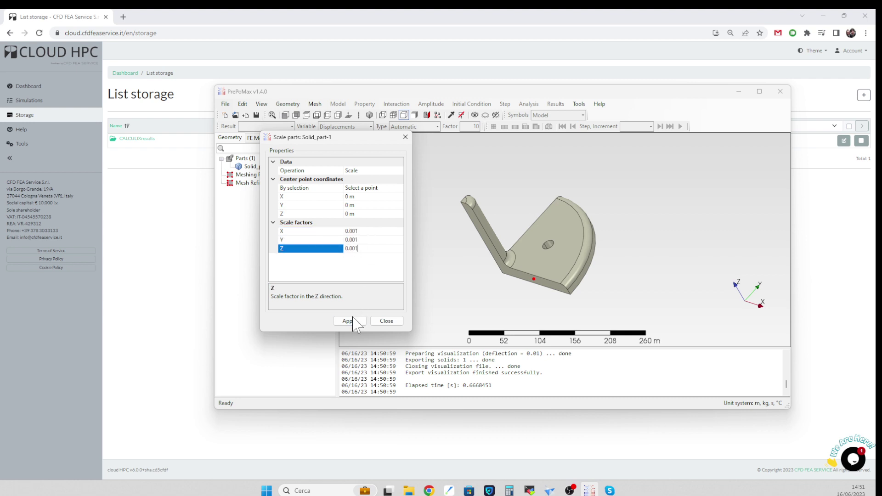
{"action": "left_click", "coordinate": [349, 321]}
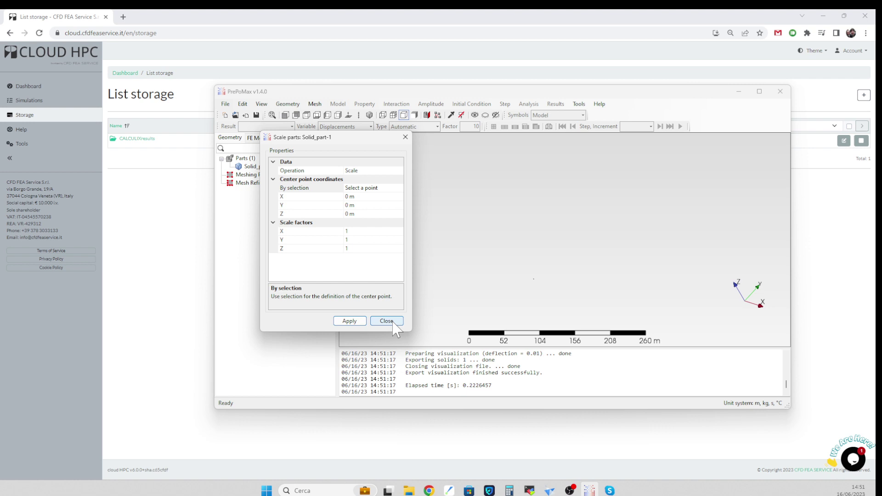
{"action": "left_click", "coordinate": [386, 321]}
{"action": "left_click", "coordinate": [272, 114]}
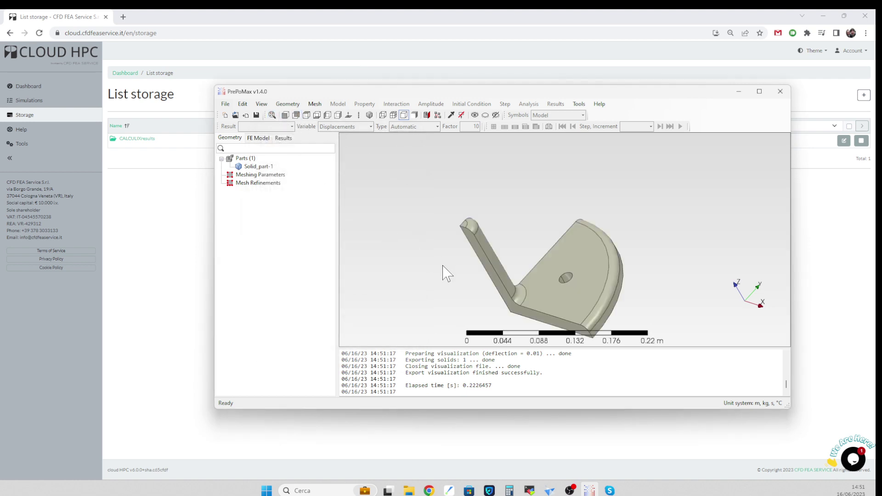
Create Meshing_Parameters-1 for the flange part
{"action": "scroll", "coordinate": [519, 289], "scroll_direction": "down", "scroll_amount": 2}
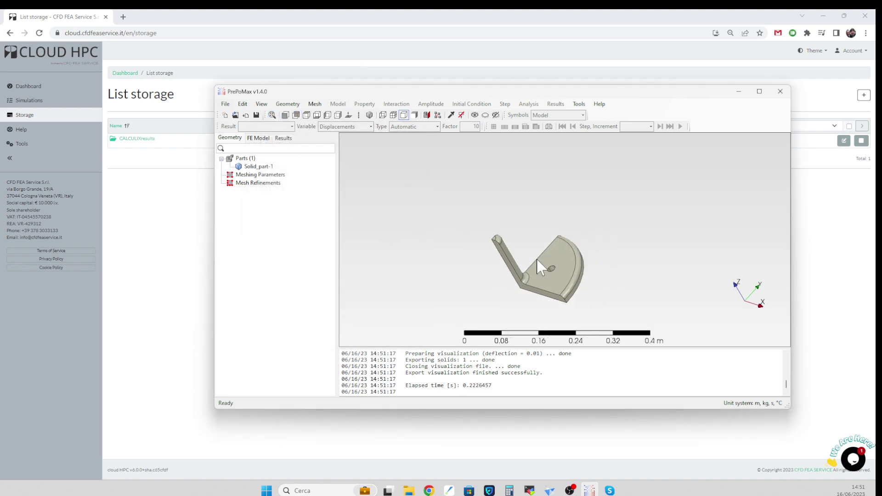
{"action": "right_click", "coordinate": [283, 175]}
{"action": "left_click", "coordinate": [317, 190]}
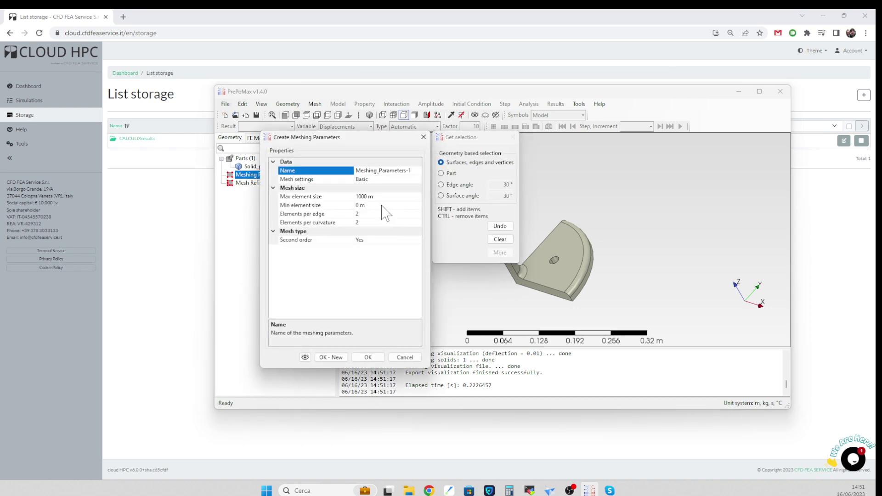
{"action": "left_click", "coordinate": [569, 261]}
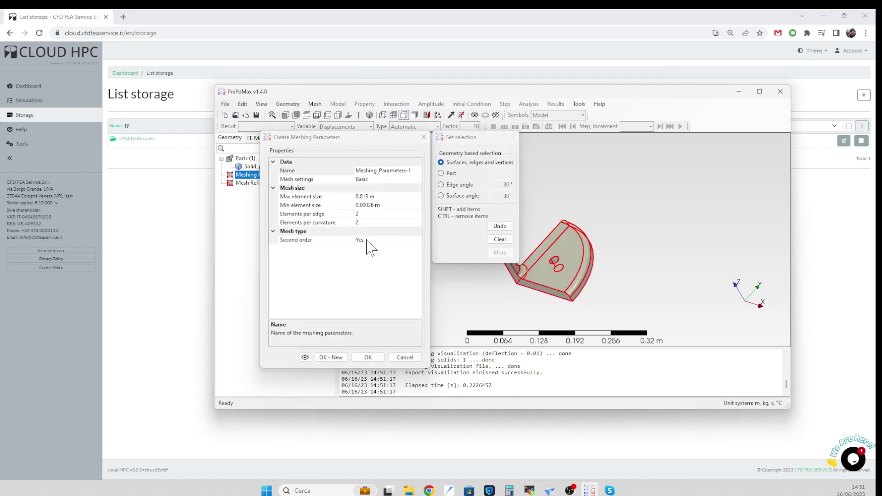
{"action": "left_click", "coordinate": [368, 357]}
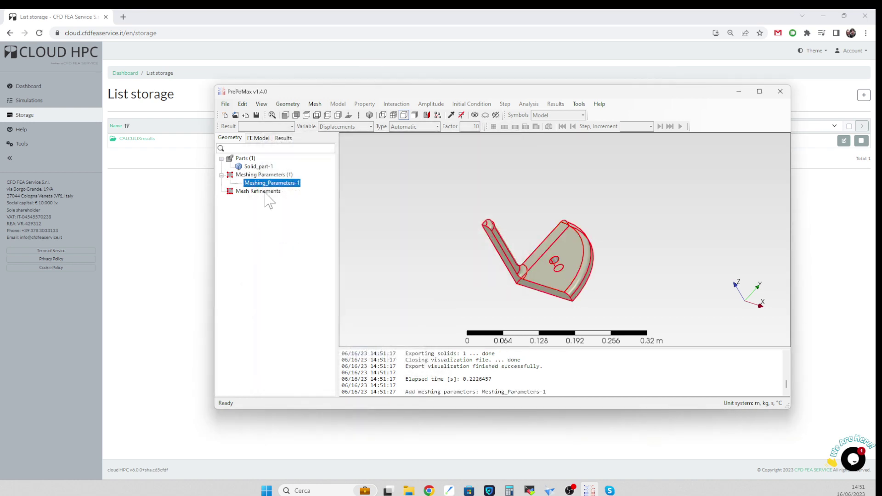
Generate the second-order flange mesh with 7034 nodes and 3787 elements
{"action": "right_click", "coordinate": [289, 186]}
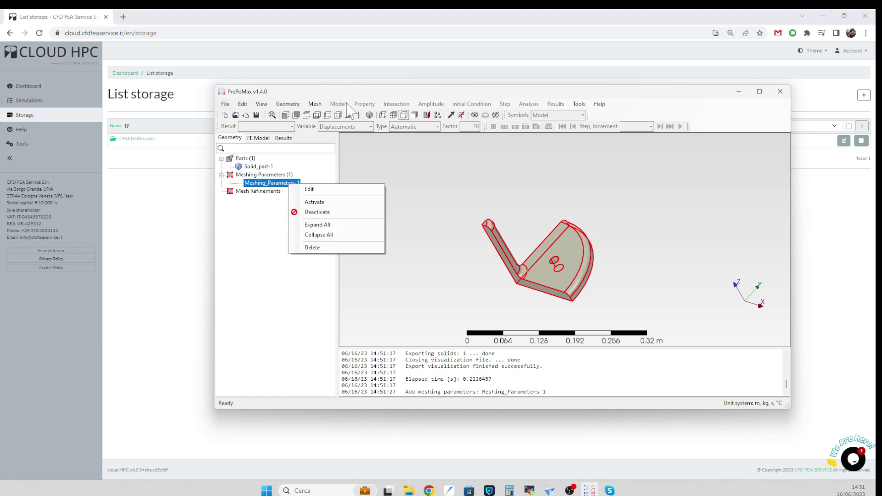
{"action": "left_click", "coordinate": [315, 104]}
{"action": "left_click", "coordinate": [338, 144]}
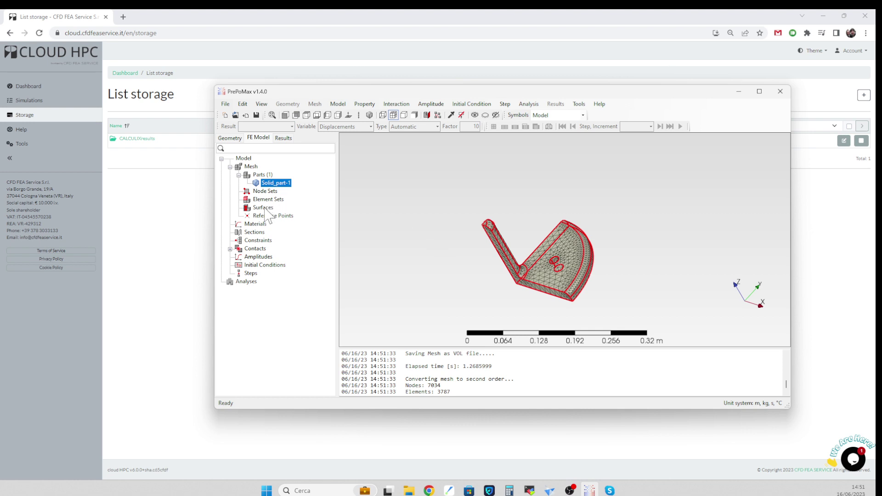
{"action": "left_click", "coordinate": [255, 225]}
Add S185 structural steel from the material library to the model
{"action": "right_click", "coordinate": [256, 224]}
{"action": "left_click", "coordinate": [275, 229]}
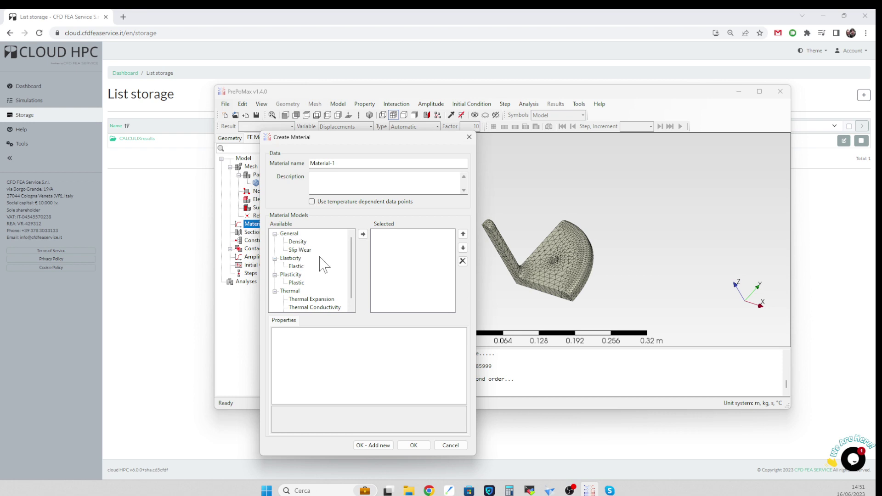
{"action": "left_click", "coordinate": [450, 445]}
{"action": "right_click", "coordinate": [255, 224]}
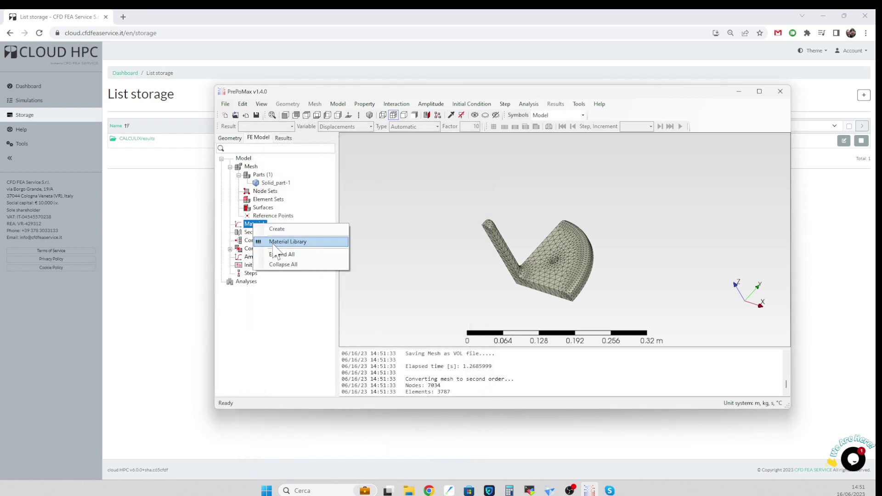
{"action": "left_click", "coordinate": [275, 242]}
{"action": "left_click", "coordinate": [320, 224]}
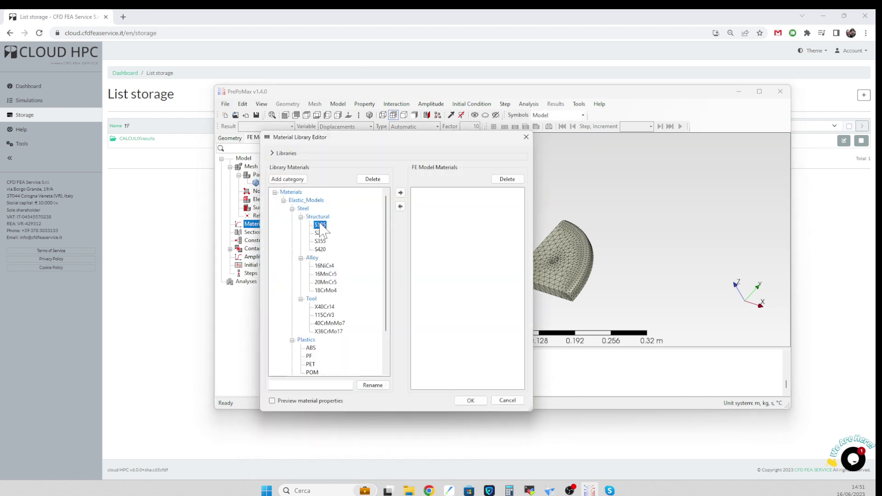
{"action": "left_click", "coordinate": [400, 193]}
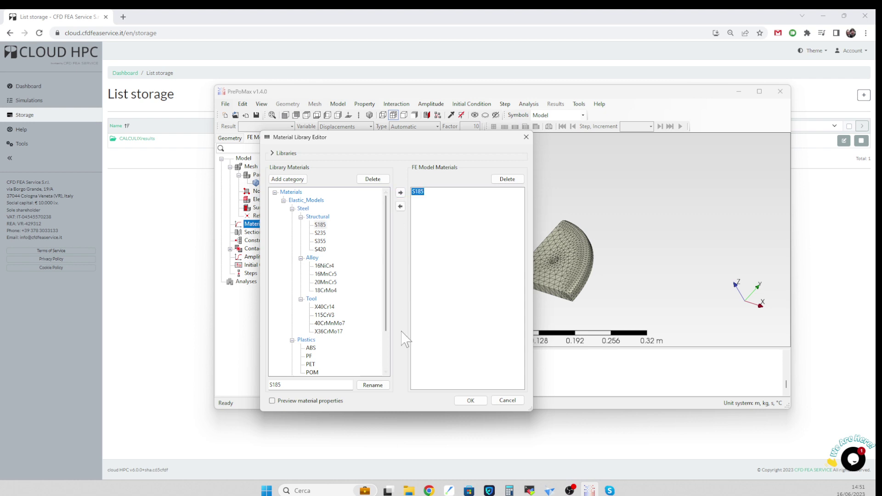
{"action": "left_click", "coordinate": [471, 401]}
Create Solid_Section-1 assigning S185 to the flange part
{"action": "right_click", "coordinate": [254, 241]}
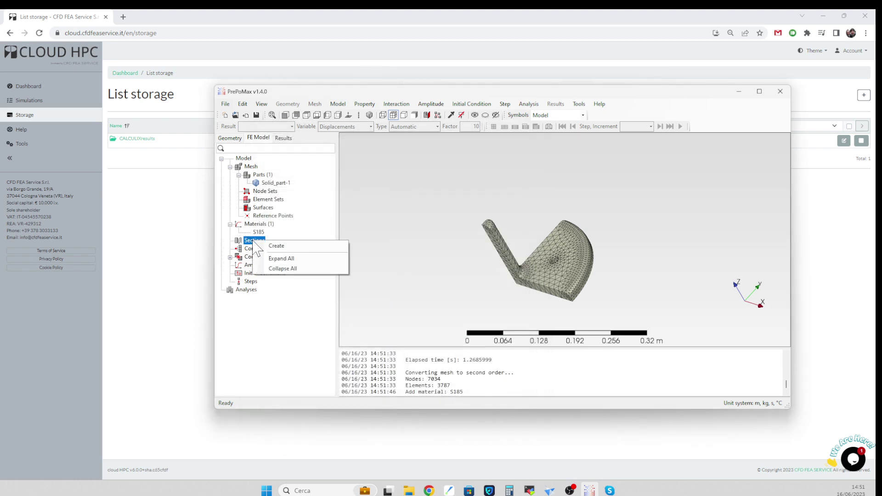
{"action": "left_click", "coordinate": [266, 244]}
{"action": "left_click", "coordinate": [558, 267]}
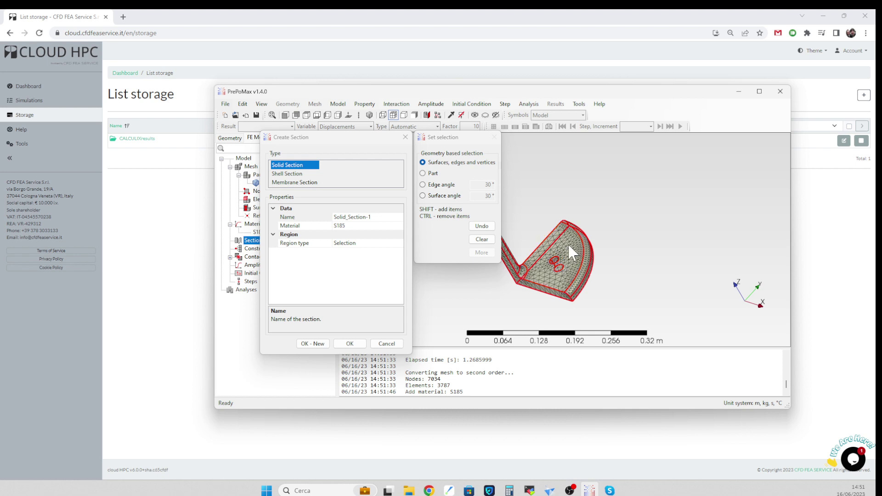
{"action": "left_click", "coordinate": [350, 344]}
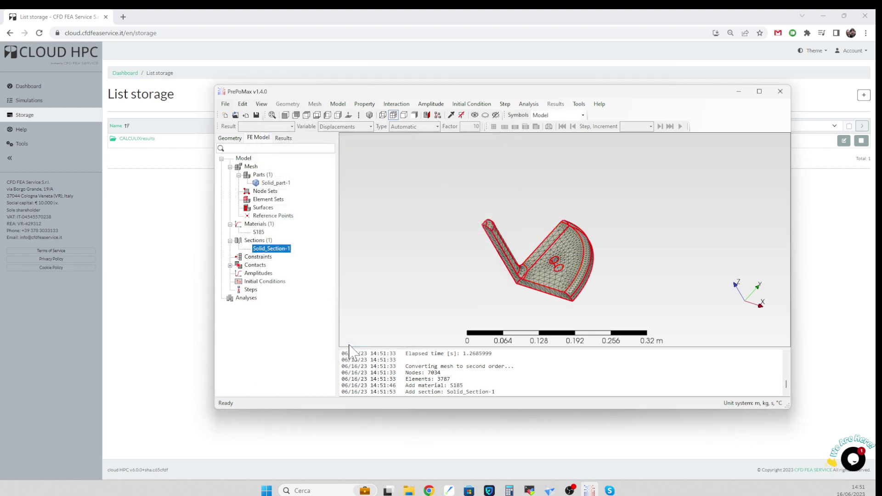
Add the static analysis step Step-1
{"action": "right_click", "coordinate": [256, 290]}
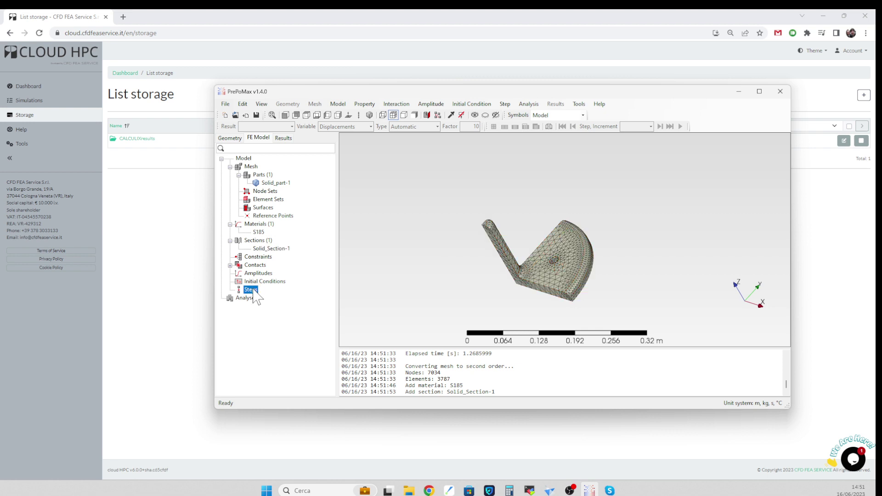
{"action": "left_click", "coordinate": [281, 297]}
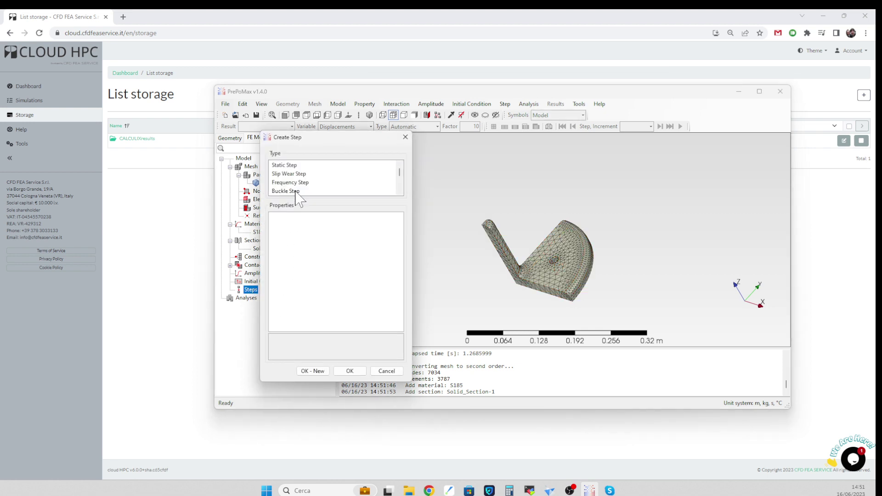
{"action": "left_click", "coordinate": [294, 167]}
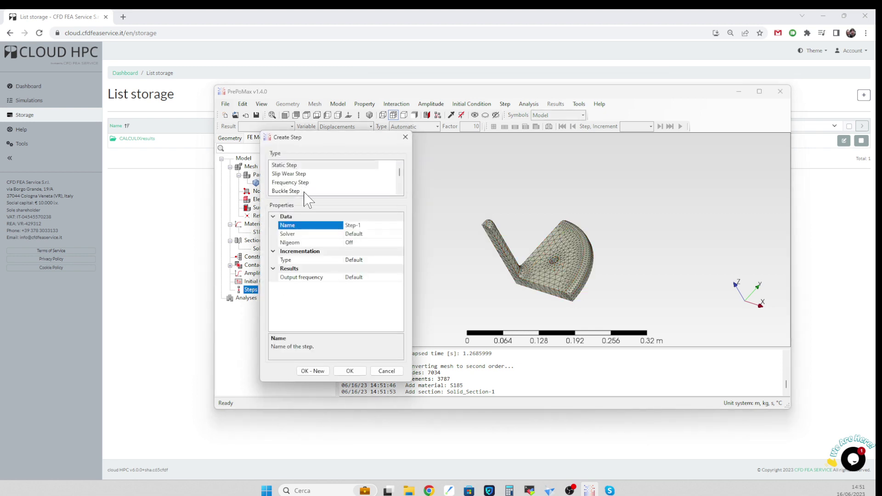
{"action": "left_click", "coordinate": [348, 371]}
Fully fix the flange's circular hole face as boundary condition Fixed-1
{"action": "right_click", "coordinate": [269, 325]}
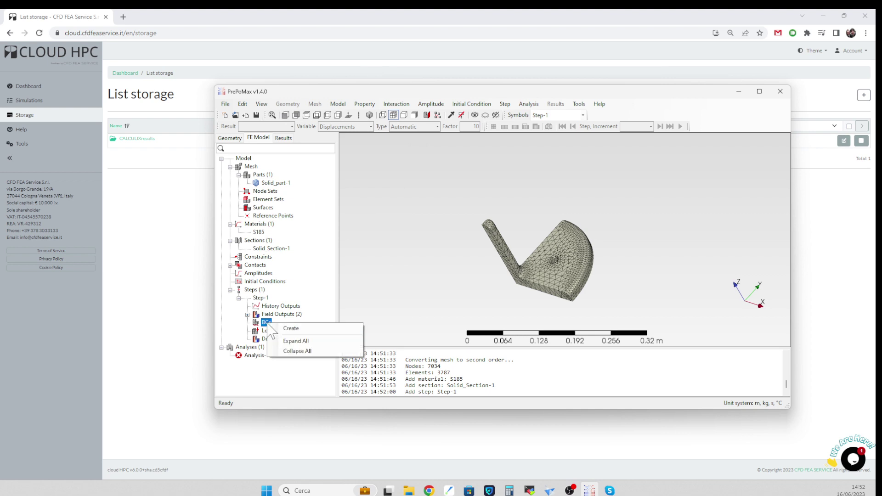
{"action": "left_click", "coordinate": [285, 328]}
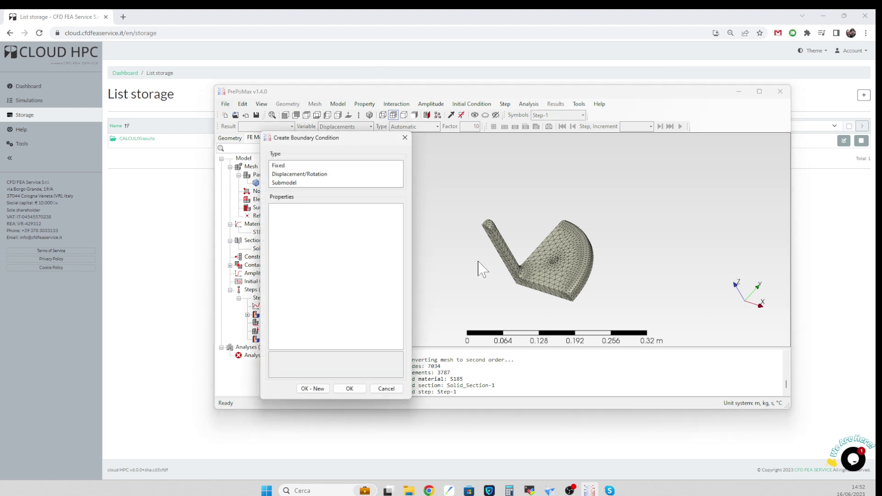
{"action": "left_click", "coordinate": [315, 166]}
{"action": "scroll", "coordinate": [551, 255], "scroll_direction": "up", "scroll_amount": 5}
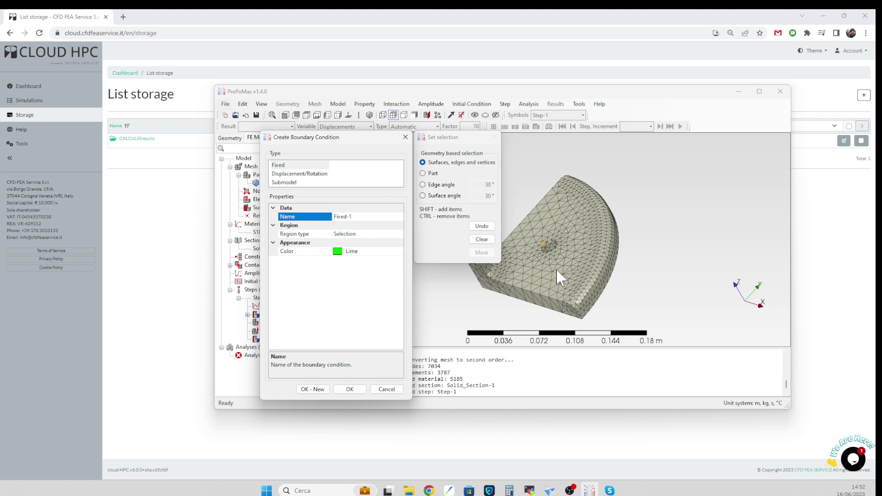
{"action": "left_click", "coordinate": [556, 238]}
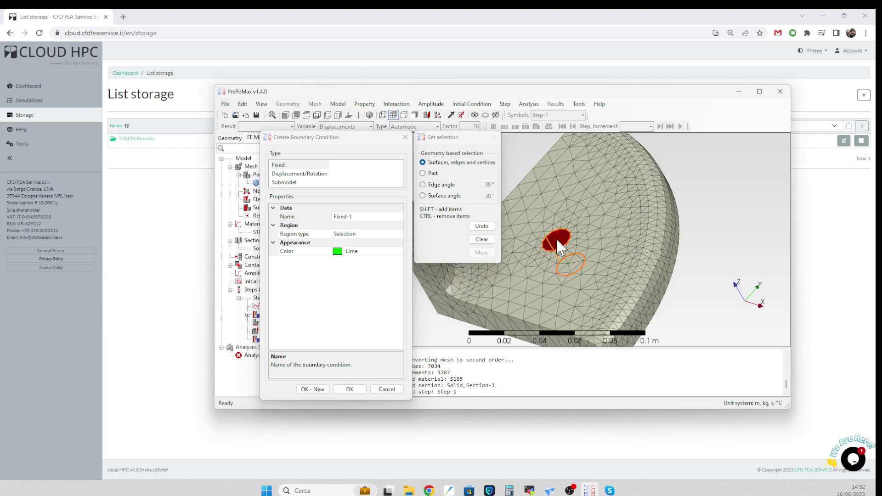
{"action": "left_click", "coordinate": [313, 389]}
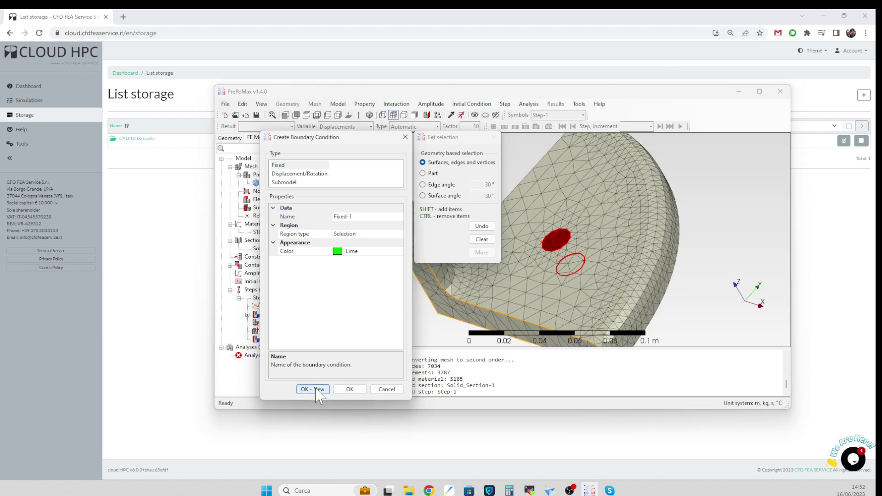
{"action": "scroll", "coordinate": [570, 315], "scroll_direction": "down", "scroll_amount": 4}
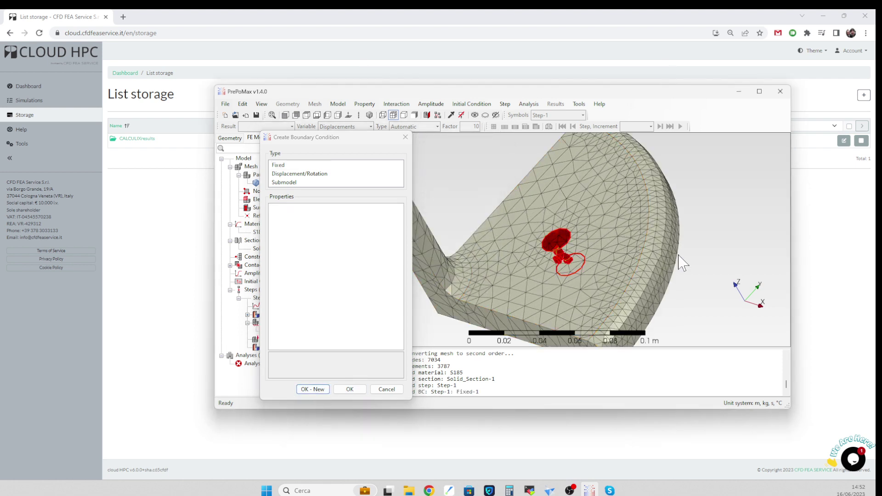
Fix U2 on a flange face as Displacement_Rotation-1
{"action": "left_click", "coordinate": [324, 174]}
{"action": "left_click", "coordinate": [593, 292]}
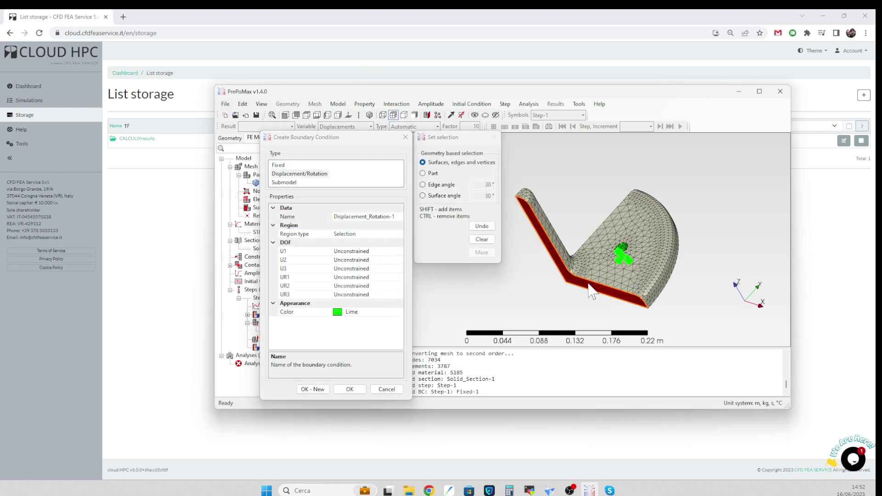
{"action": "left_click", "coordinate": [360, 260]}
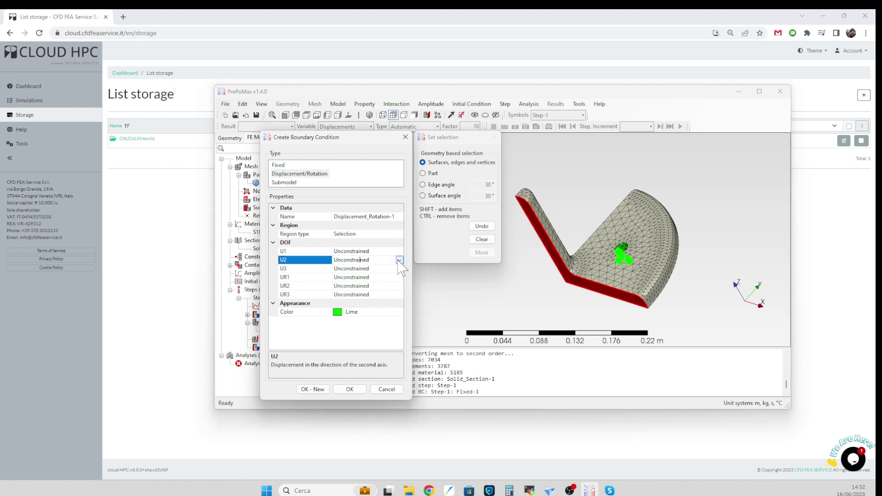
{"action": "left_click", "coordinate": [399, 260]}
{"action": "left_click", "coordinate": [389, 277]}
{"action": "left_click", "coordinate": [313, 390]}
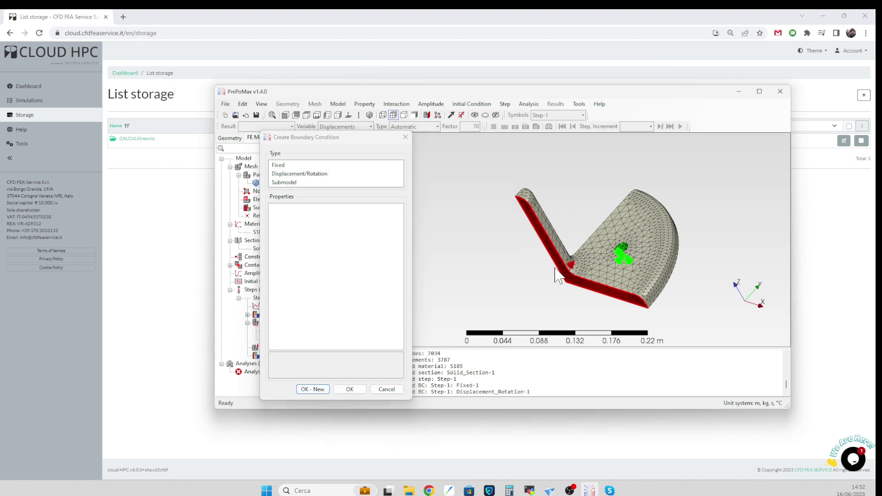
Select the other cut faces for a second constraint with U1 fixed
{"action": "middle_click_drag", "start_coordinate": [524, 281], "coordinate": [639, 299]}
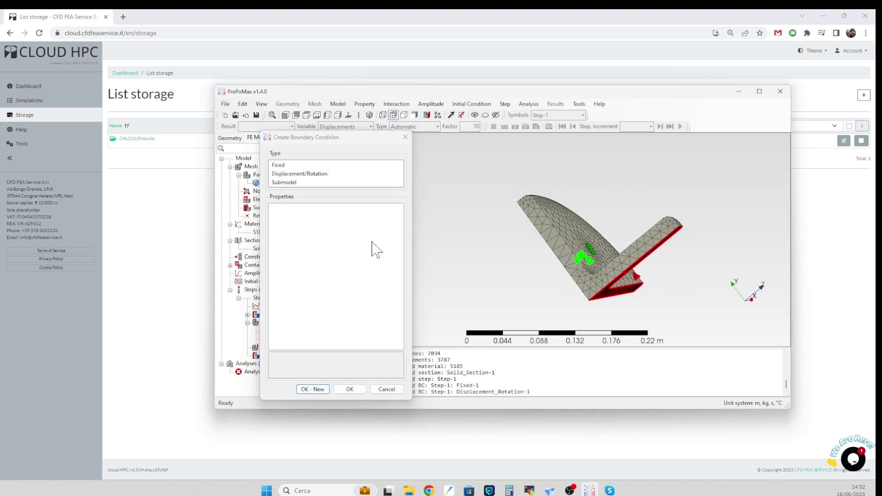
{"action": "left_click", "coordinate": [312, 176]}
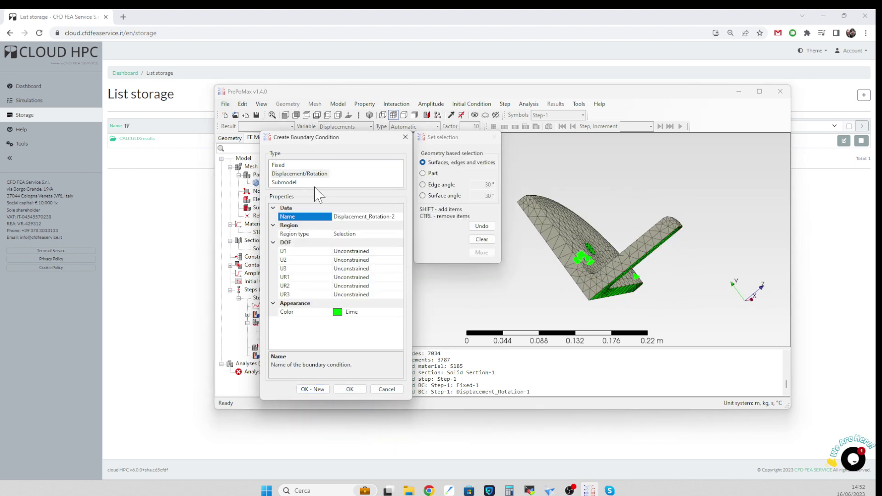
{"action": "left_click", "coordinate": [555, 243]}
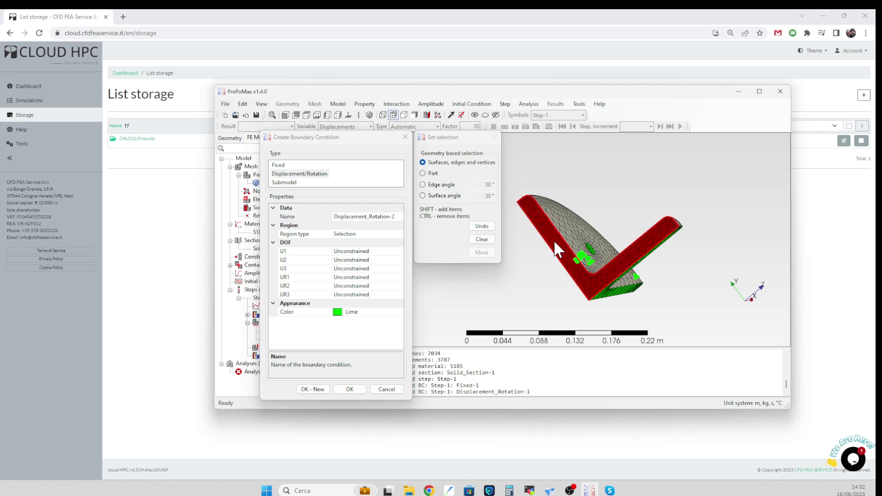
{"action": "left_click", "coordinate": [353, 251]}
{"action": "left_click", "coordinate": [400, 251]}
{"action": "left_click", "coordinate": [380, 271]}
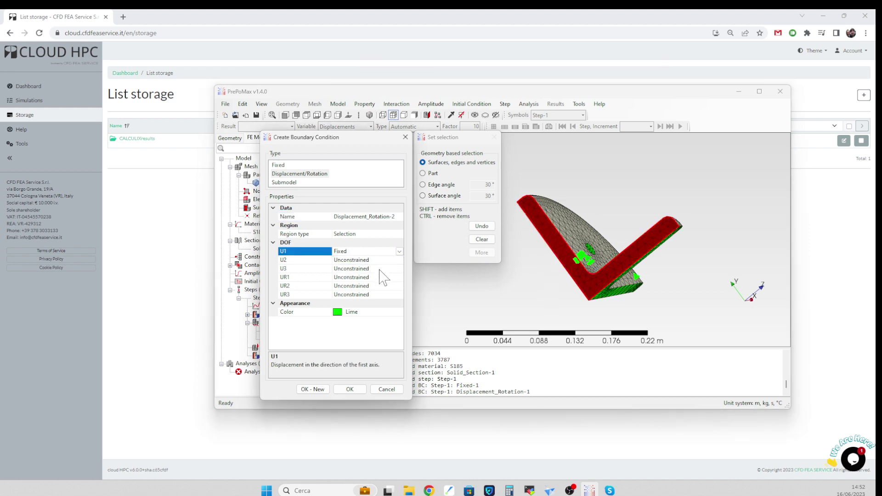
Add Displacement_Rotation-2, then apply a 10000 N F3 concentrated force to the arm-tip nodes
{"action": "left_click", "coordinate": [348, 389]}
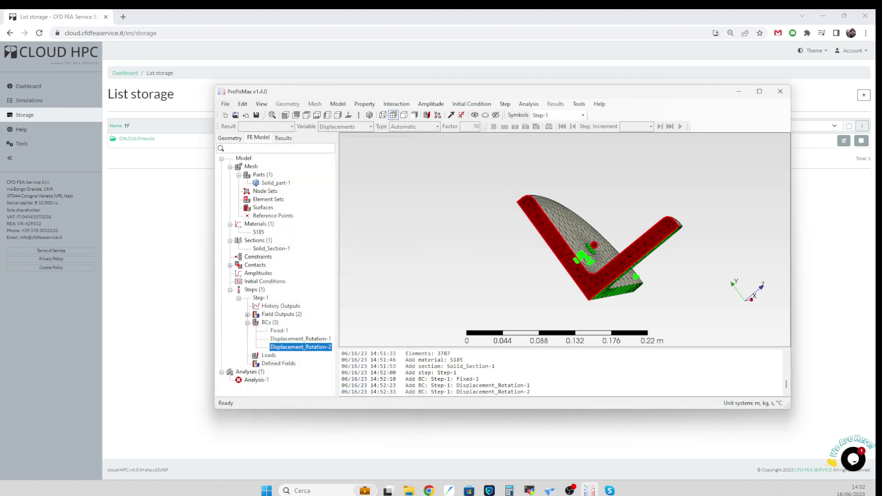
{"action": "left_click", "coordinate": [270, 356]}
{"action": "right_click", "coordinate": [270, 356]}
{"action": "left_click", "coordinate": [287, 368]}
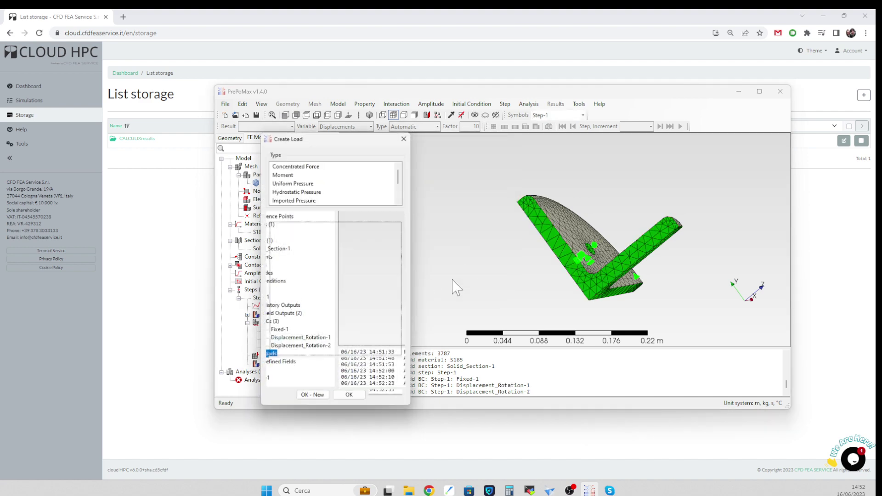
{"action": "middle_click_drag", "start_coordinate": [650, 275], "coordinate": [548, 262]}
{"action": "scroll", "coordinate": [543, 252], "scroll_direction": "up", "scroll_amount": 5}
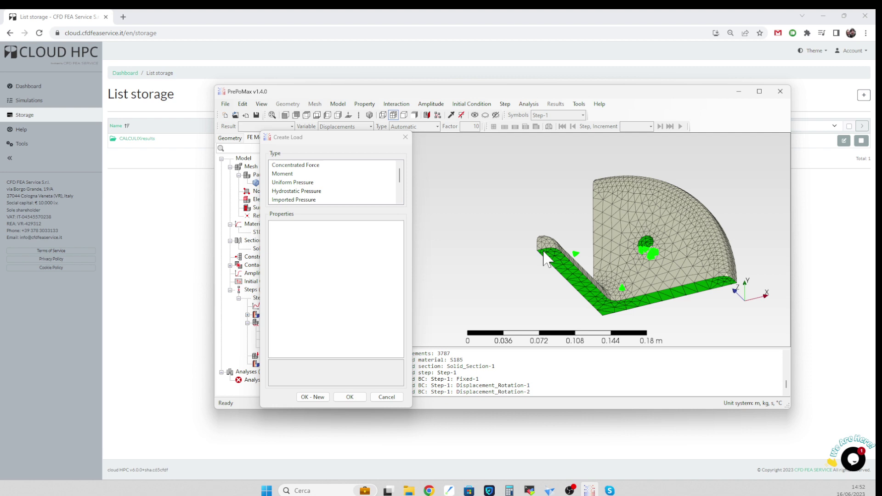
{"action": "left_click", "coordinate": [303, 165]}
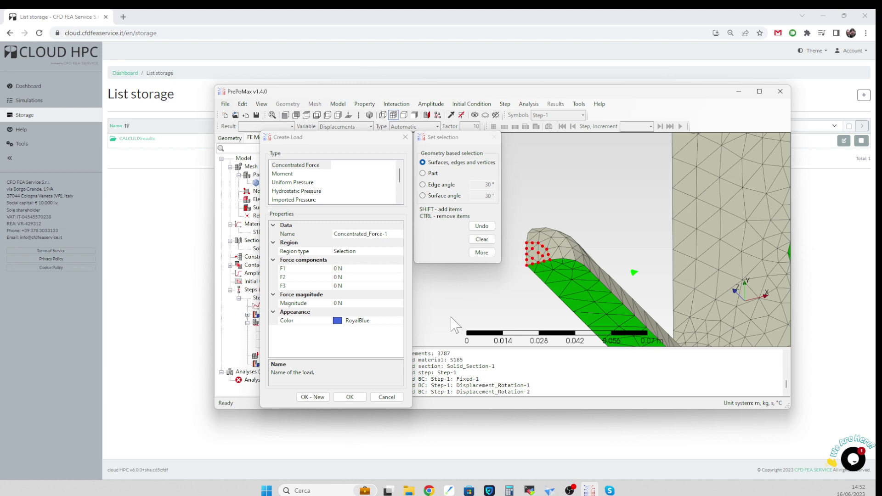
{"action": "left_click", "coordinate": [354, 286]}
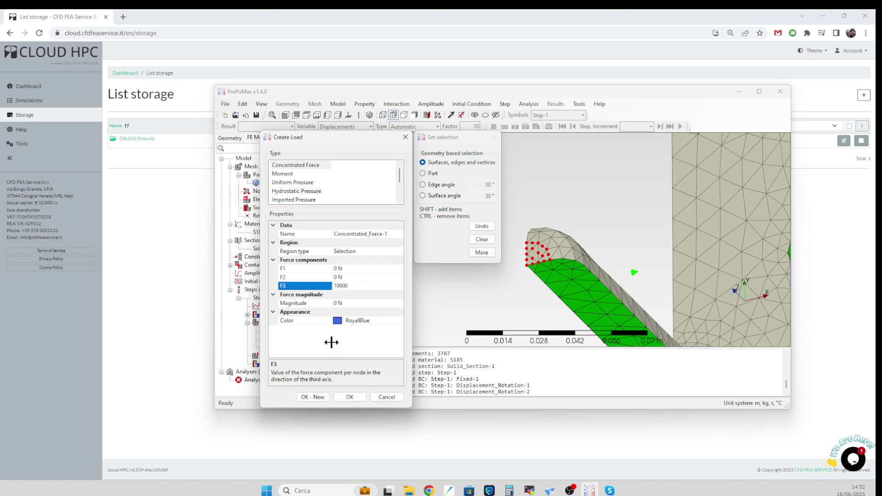
{"action": "key", "text": "Return"}
{"action": "left_click", "coordinate": [349, 397]}
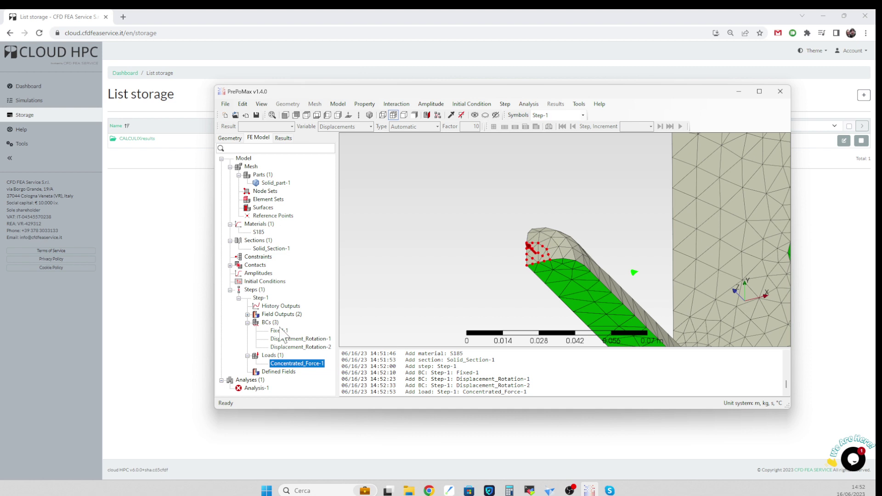
Save the model as testFEManalysis.pmx
{"action": "left_click", "coordinate": [256, 115]}
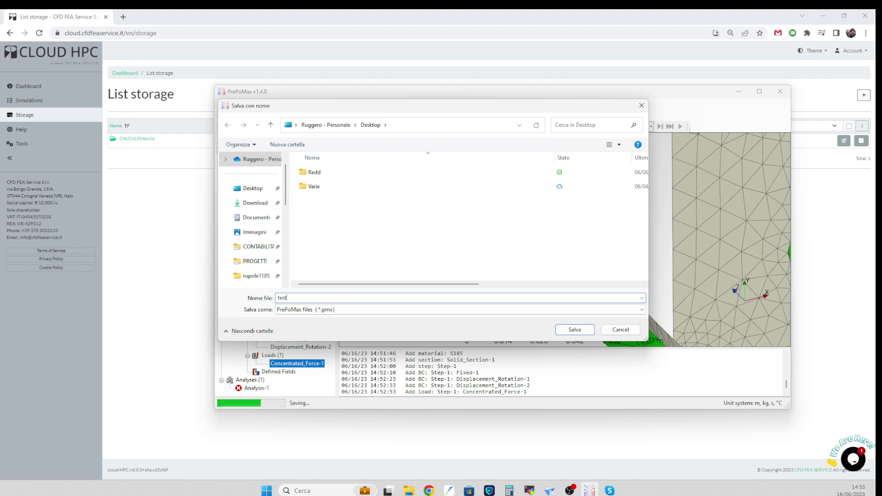
{"action": "type", "text": "FEManalysis"}
{"action": "key", "text": "Return"}
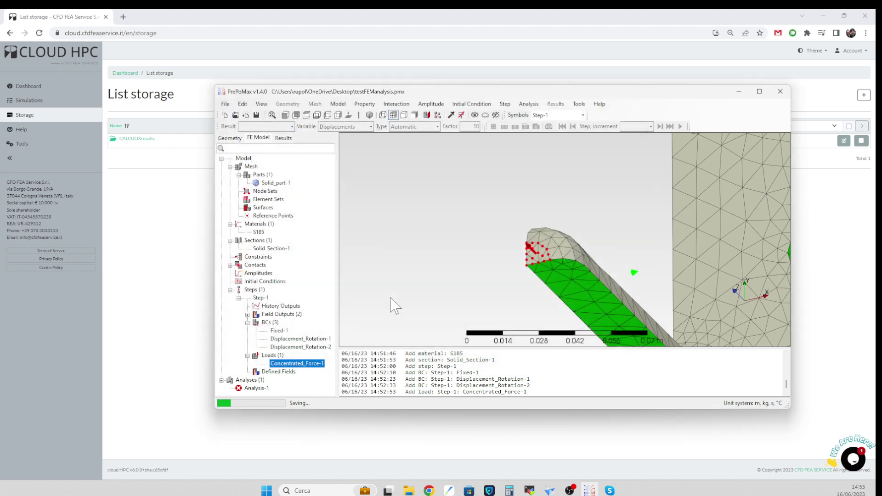
Export the model as the CalculiX input file testFEManalysis.inp
{"action": "left_click", "coordinate": [254, 388]}
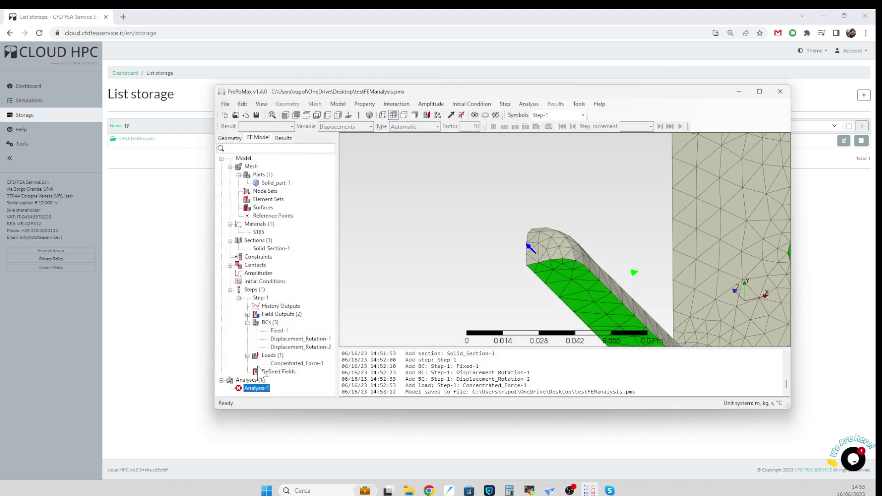
{"action": "left_click", "coordinate": [226, 105]}
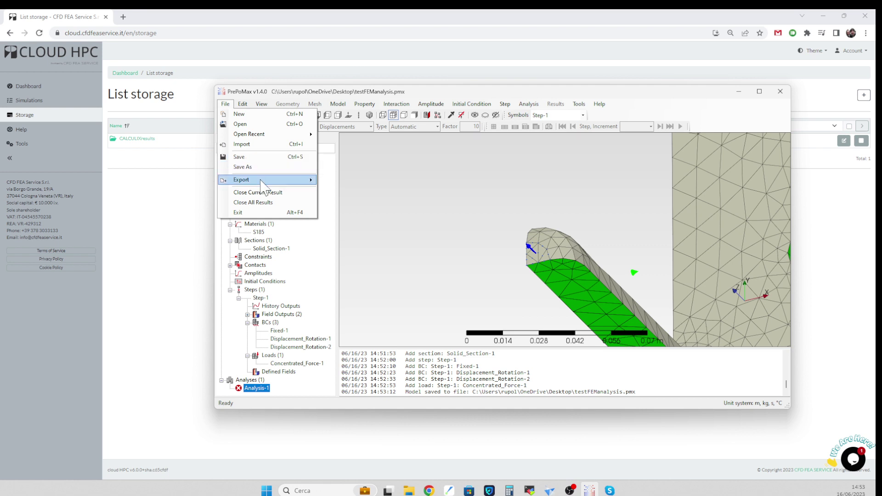
{"action": "mouse_move", "coordinate": [248, 179]}
{"action": "left_click", "coordinate": [375, 213]}
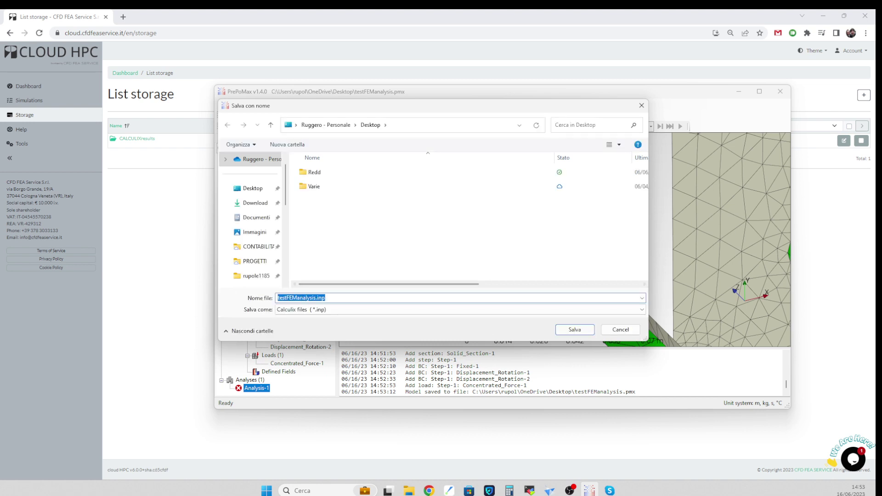
{"action": "left_click", "coordinate": [586, 330]}
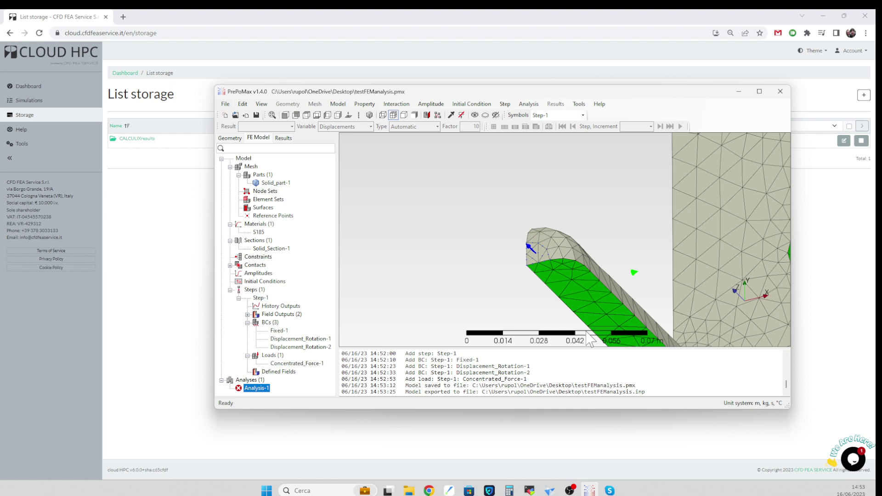
Upload testFEManalysis.inp to Cloud HPC storage under the new directory CALCULIX_1
{"action": "left_click", "coordinate": [172, 320]}
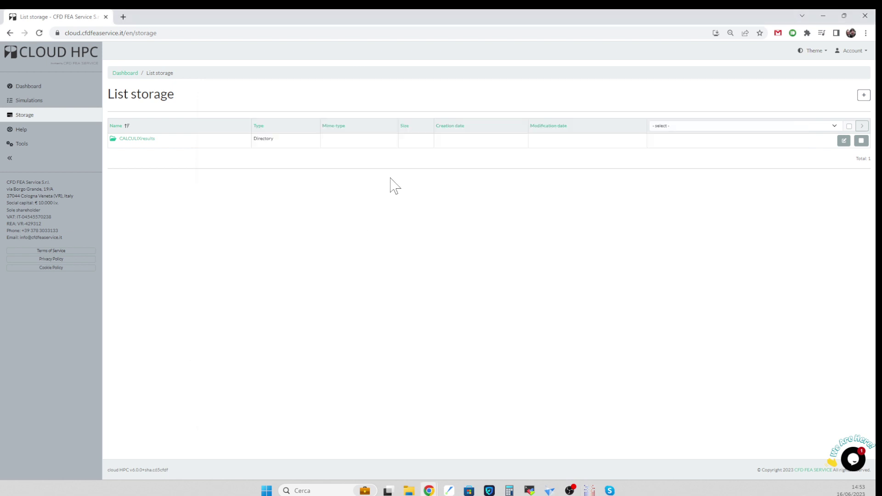
{"action": "left_click", "coordinate": [863, 95]}
{"action": "double_click", "coordinate": [91, 34]}
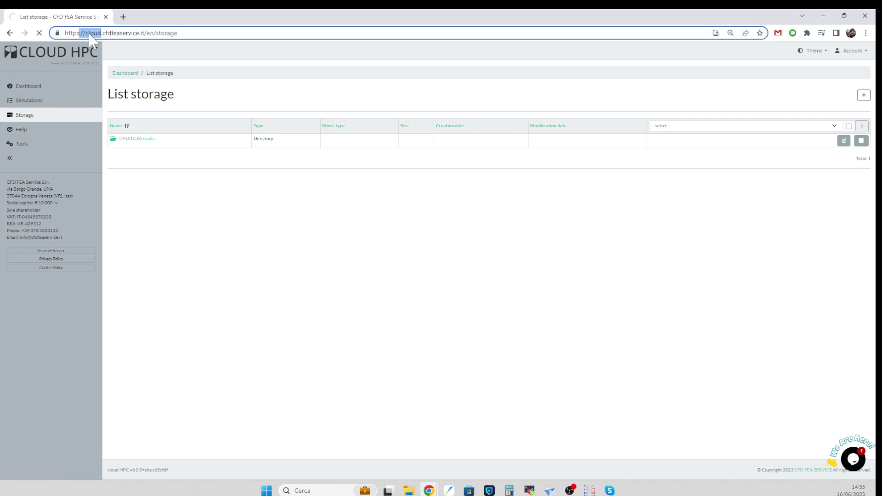
{"action": "left_click_drag", "start_coordinate": [90, 34], "coordinate": [132, 35]}
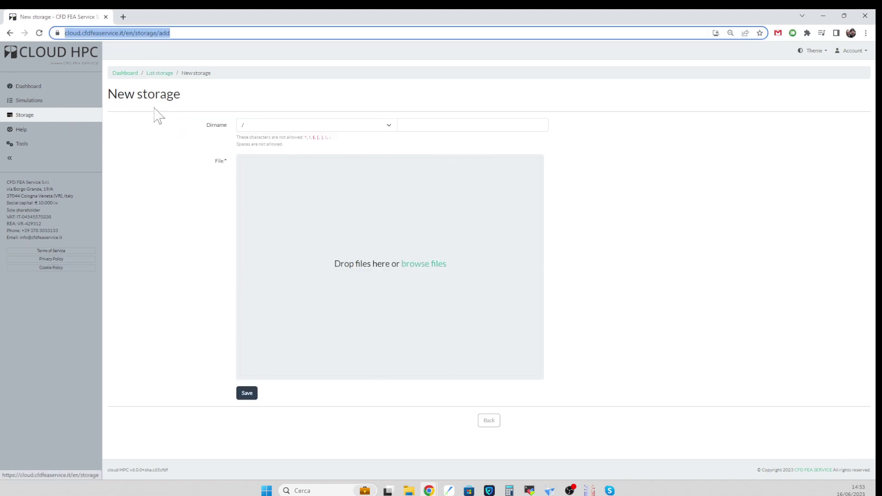
{"action": "left_click", "coordinate": [426, 265]}
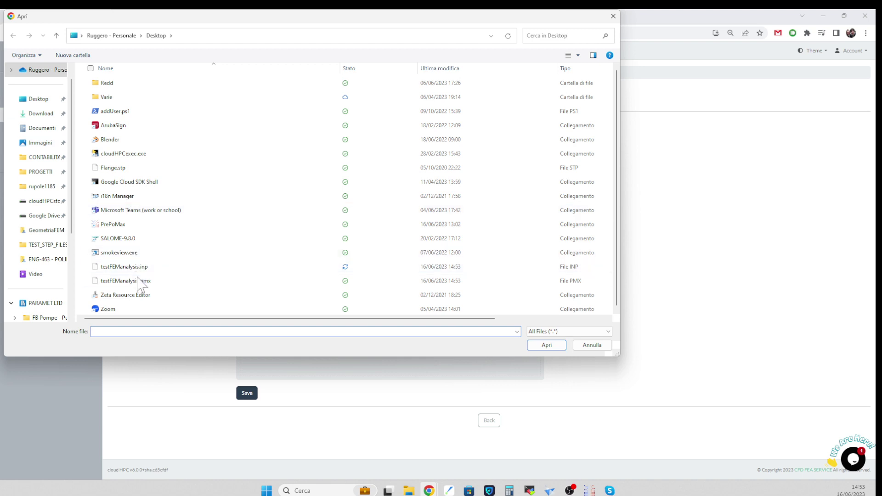
{"action": "left_click", "coordinate": [142, 267]}
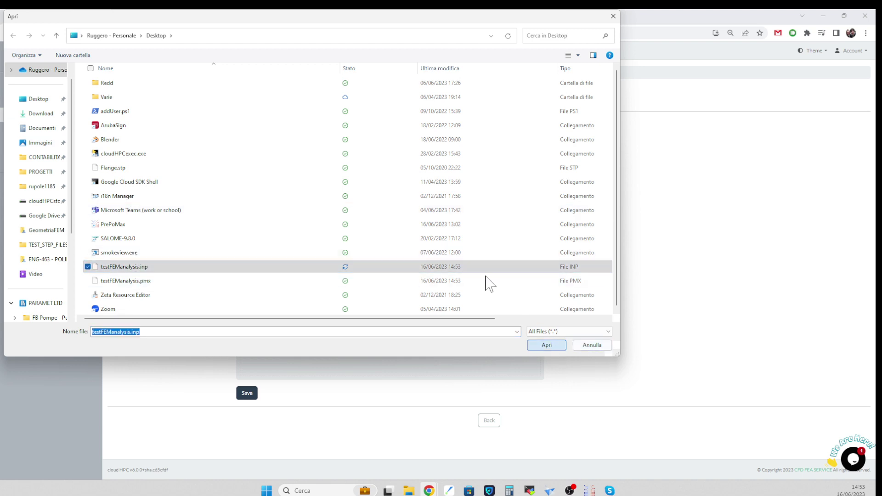
{"action": "key", "text": "Return"}
{"action": "left_click", "coordinate": [445, 127]}
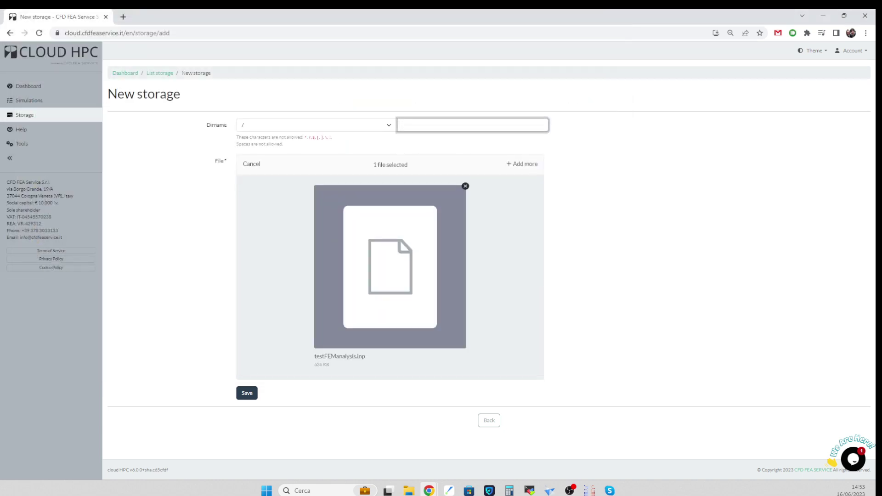
{"action": "type", "text": "CALCULIX_1"}
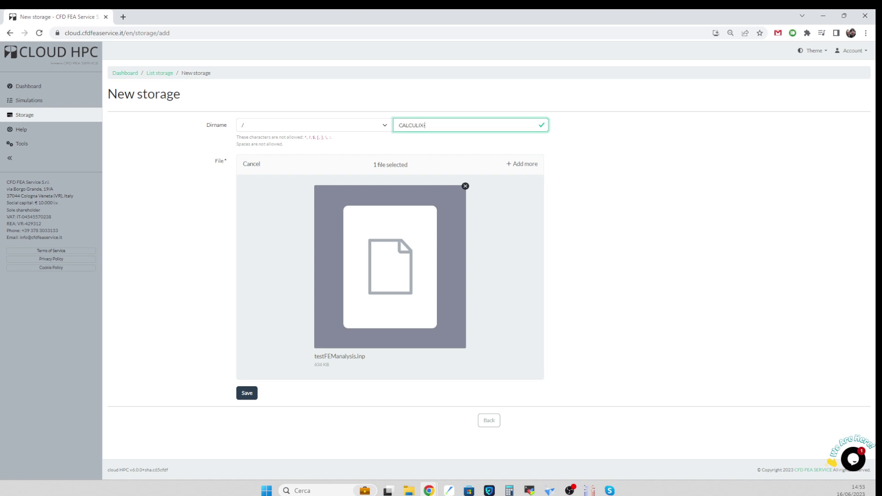
{"action": "left_click", "coordinate": [252, 394]}
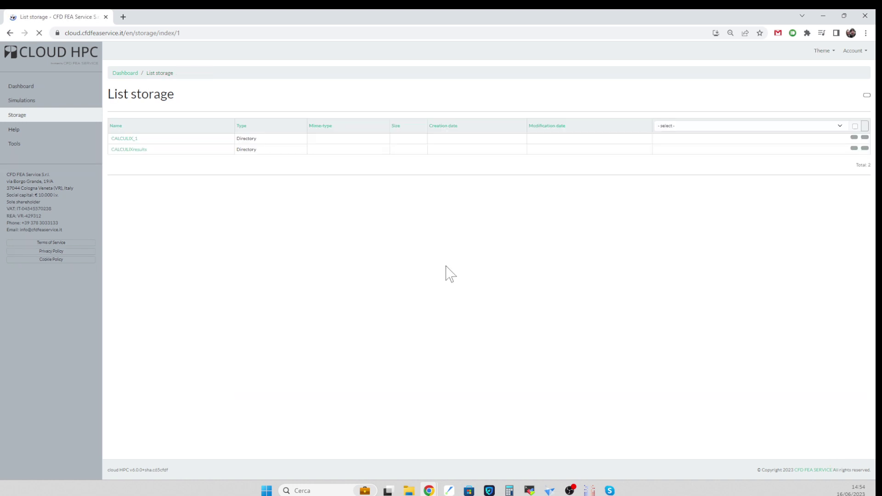
Start a new simulation with 8 vCPUs and highmem RAM
{"action": "left_click", "coordinate": [55, 102]}
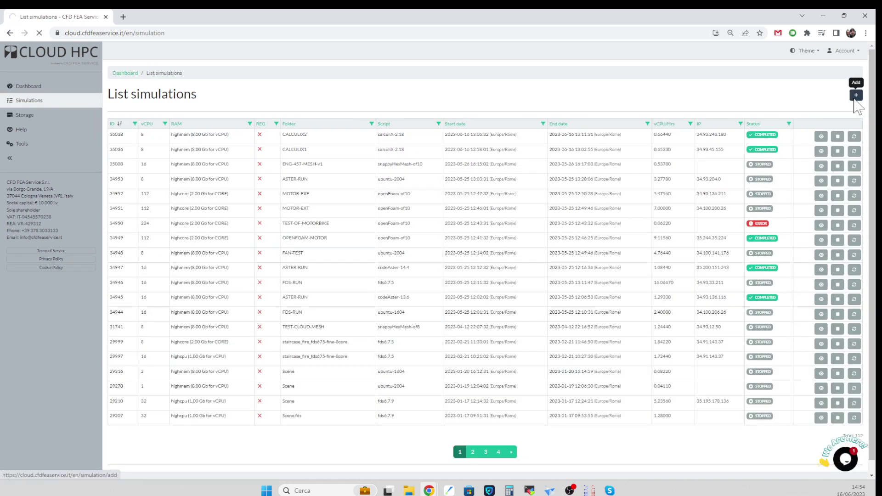
{"action": "left_click", "coordinate": [256, 126]}
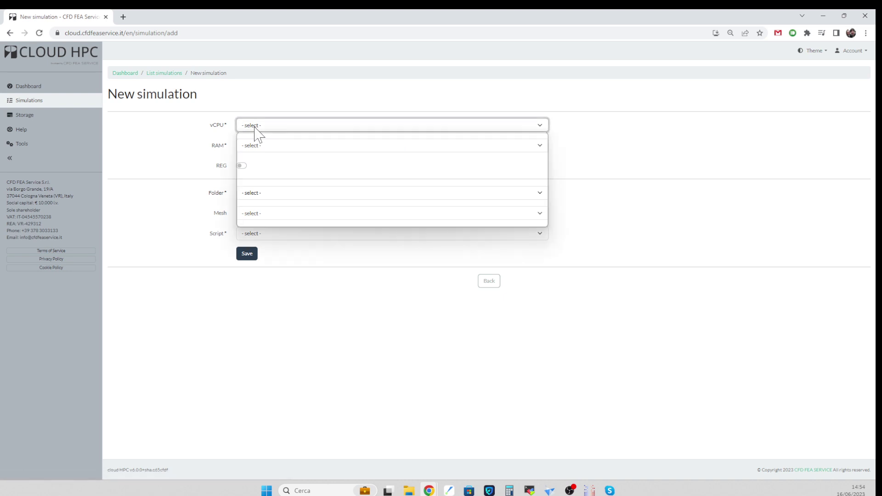
{"action": "left_click", "coordinate": [261, 166]}
{"action": "left_click", "coordinate": [262, 145]}
{"action": "left_click", "coordinate": [268, 171]}
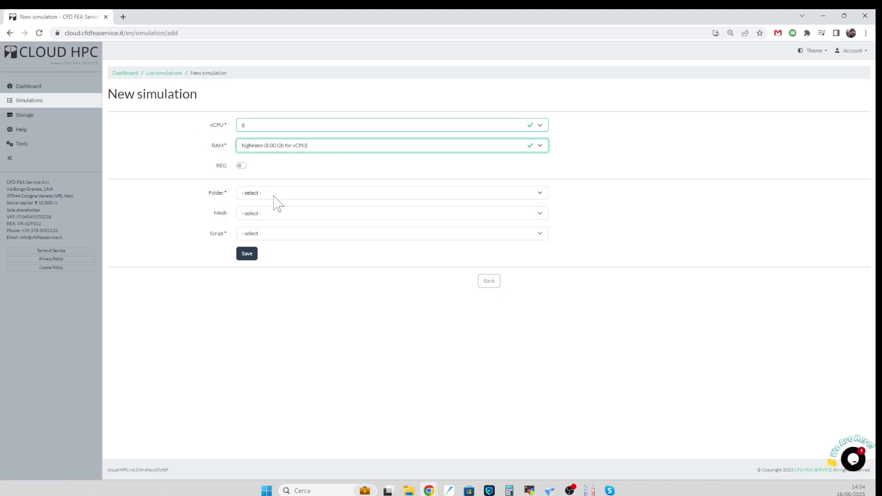
Use folder CALCULIX_1 with the calculiX-2.18 script, submit, and view the new job
{"action": "left_click", "coordinate": [274, 195]}
{"action": "left_click", "coordinate": [275, 211]}
{"action": "left_click", "coordinate": [272, 233]}
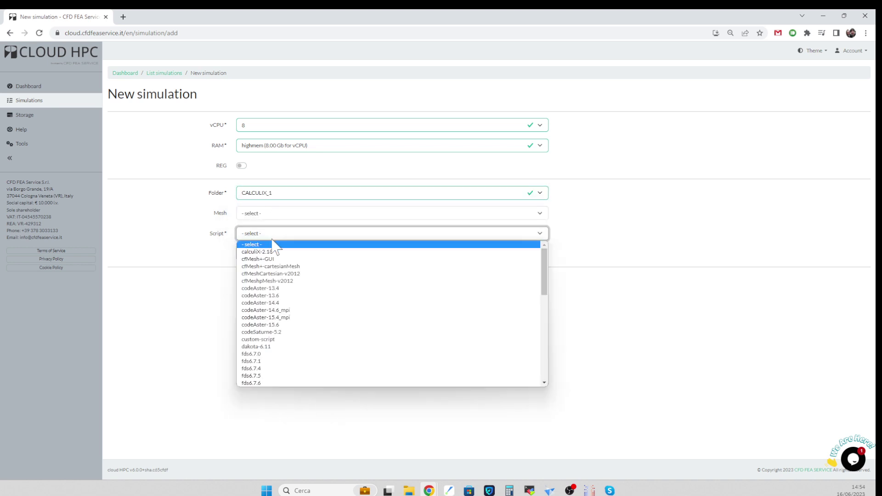
{"action": "left_click", "coordinate": [266, 251]}
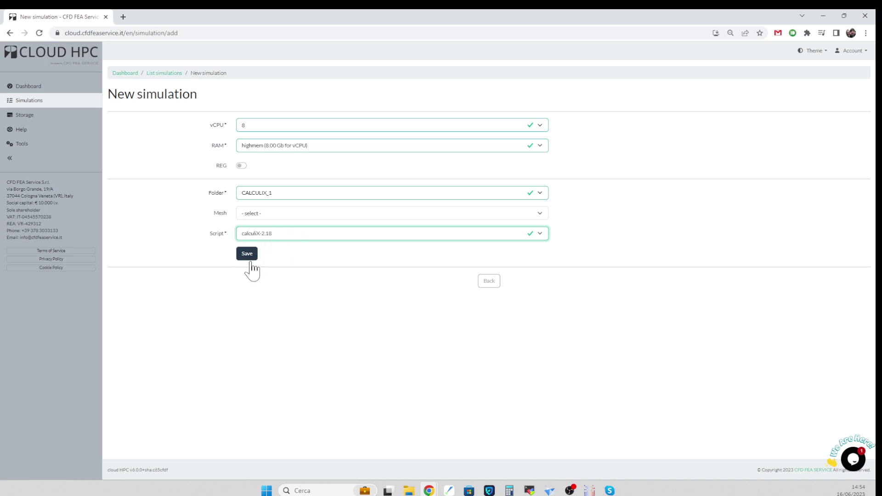
{"action": "left_click", "coordinate": [248, 255]}
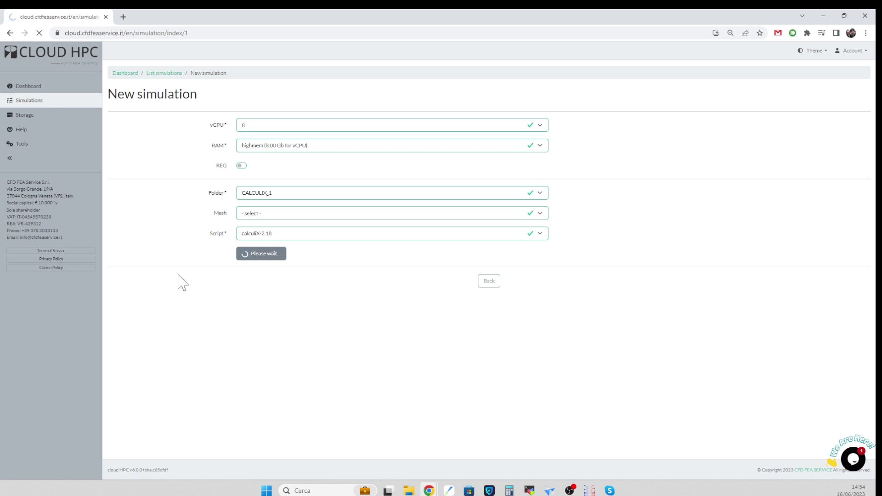
{"action": "left_click_drag", "start_coordinate": [209, 134], "coordinate": [733, 143]}
{"action": "left_click", "coordinate": [821, 136]}
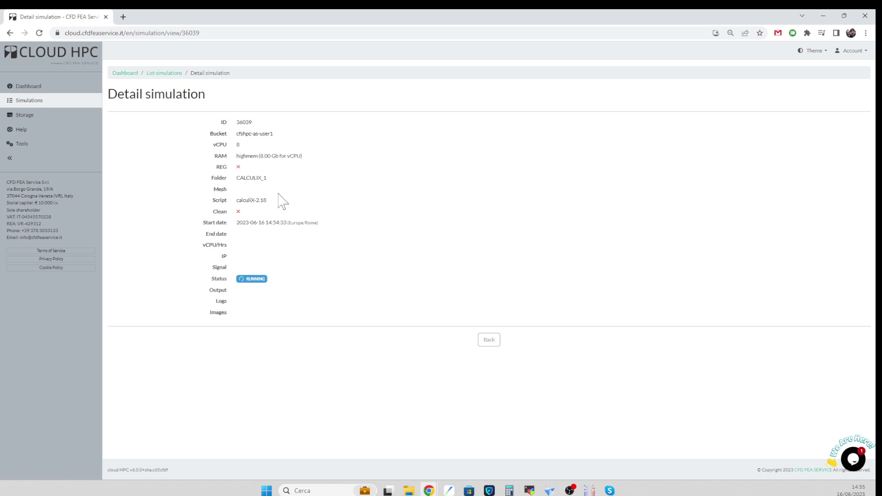
Refresh the simulation page and download the 2.8 MB TestProject.frd from CALCULIXresults
{"action": "left_click", "coordinate": [258, 33]}
{"action": "key", "text": "Return"}
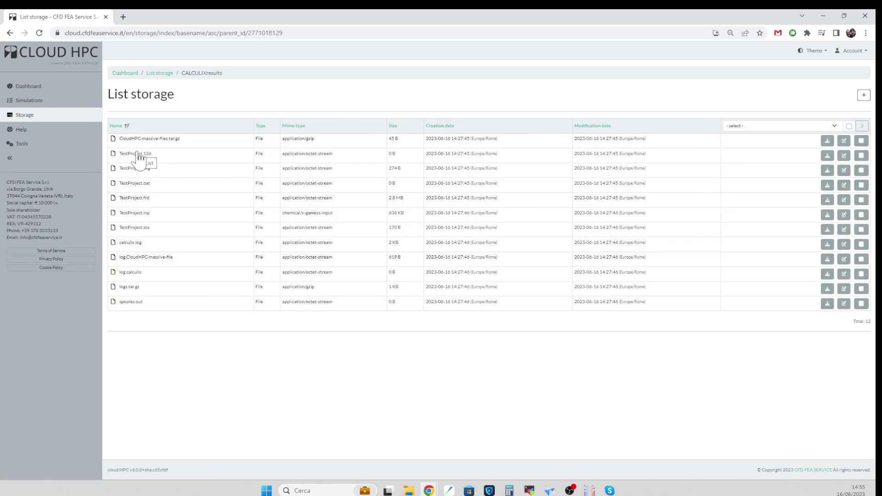
{"action": "double_click", "coordinate": [133, 198]}
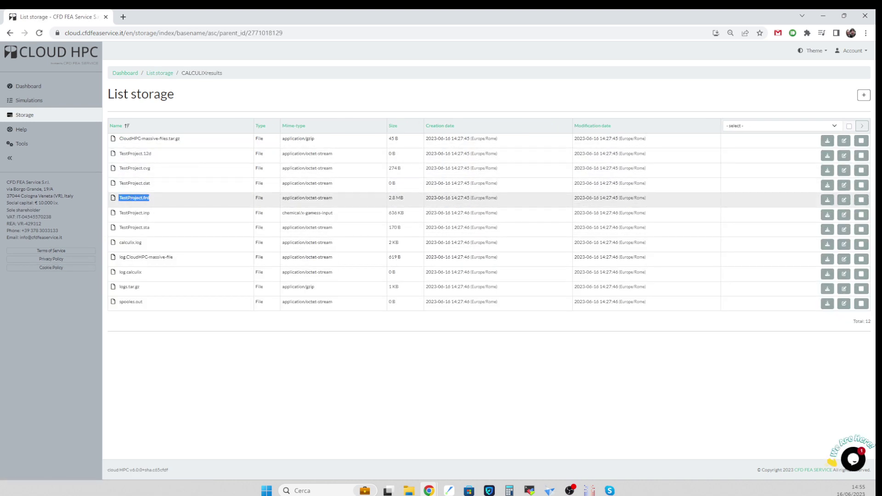
{"action": "left_click", "coordinate": [150, 200]}
{"action": "left_click_drag", "start_coordinate": [143, 198], "coordinate": [719, 208]}
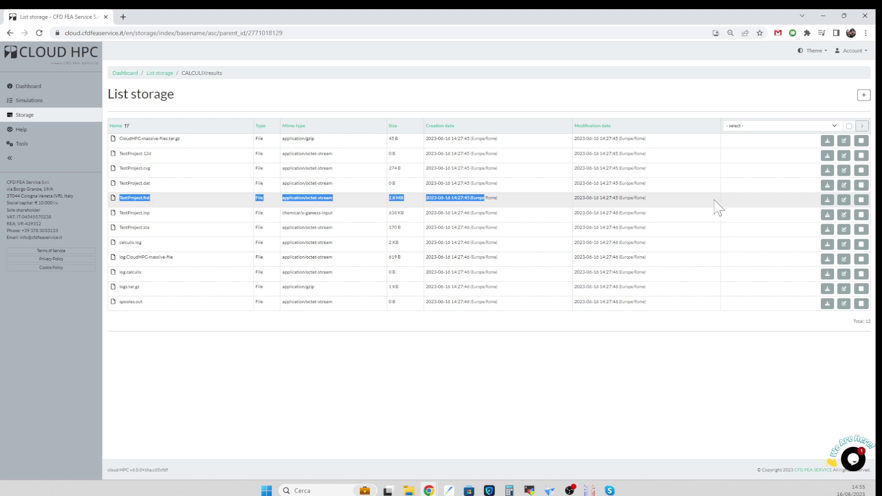
{"action": "left_click", "coordinate": [827, 202]}
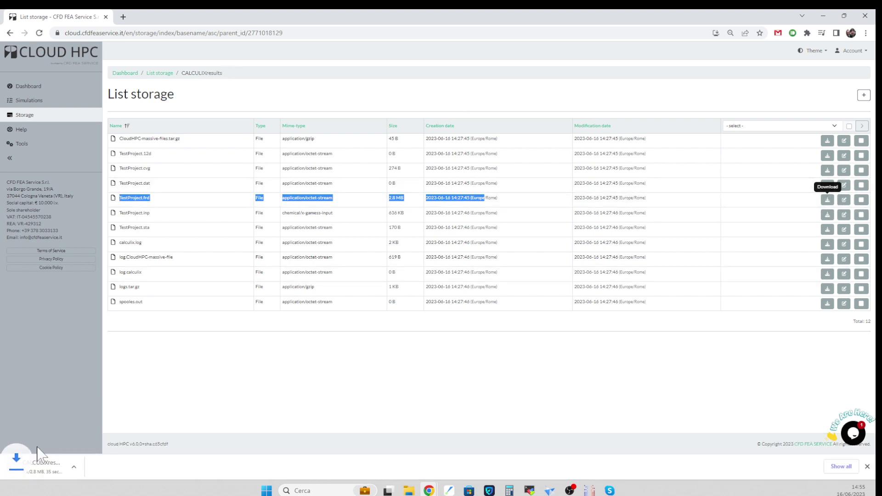
In PrePoMax, select CALCULIXresults_TestProject.frd from the Download folder in the Open dialog
{"action": "left_click", "coordinate": [590, 491]}
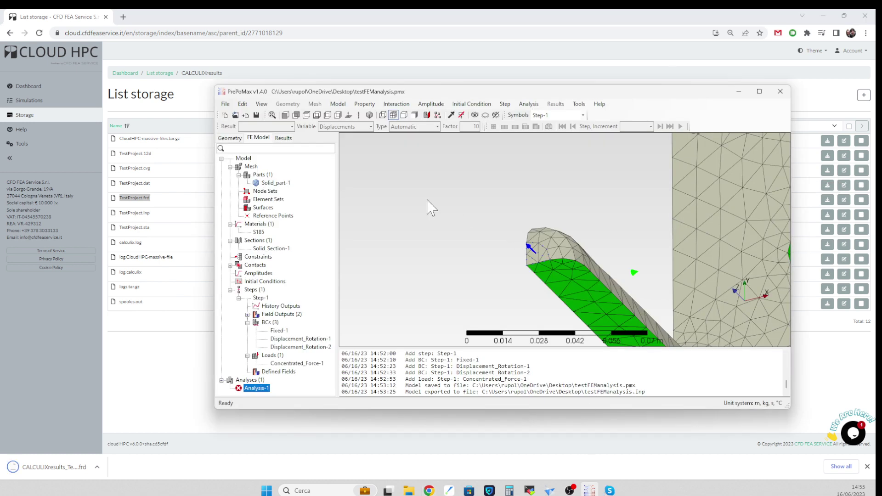
{"action": "left_click", "coordinate": [226, 105]}
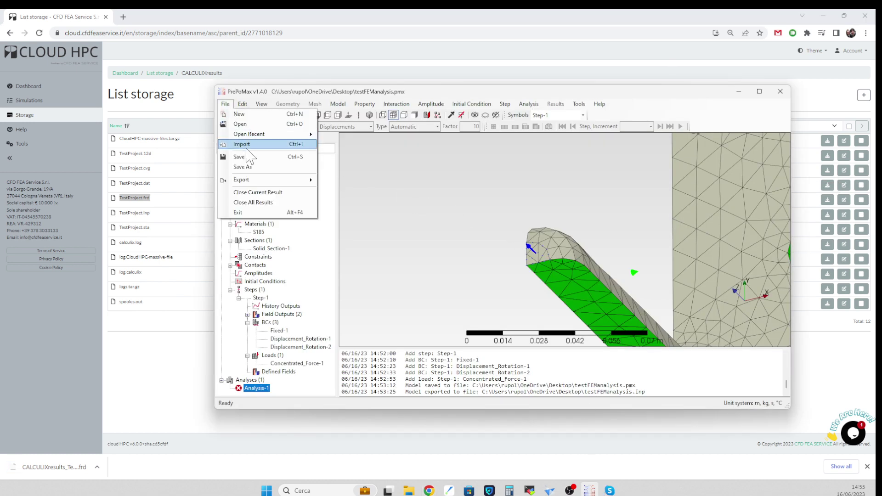
{"action": "left_click", "coordinate": [241, 124]}
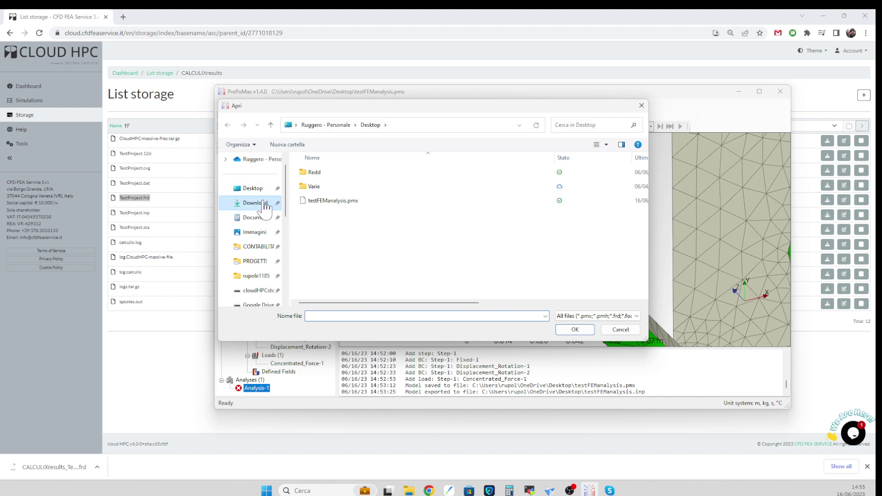
{"action": "left_click", "coordinate": [265, 204]}
{"action": "left_click", "coordinate": [363, 178]}
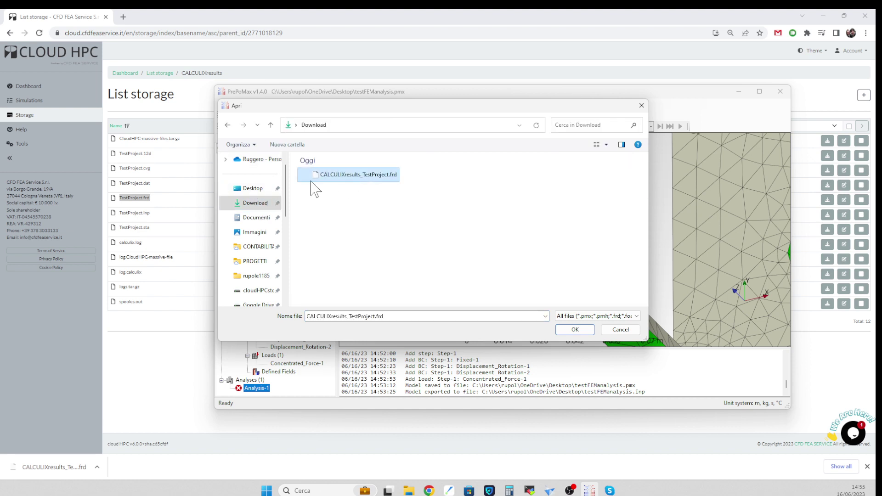
Load CALCULIXresults_TestProject.frd and rotate the flange result into a 3-D view
{"action": "double_click", "coordinate": [340, 175]}
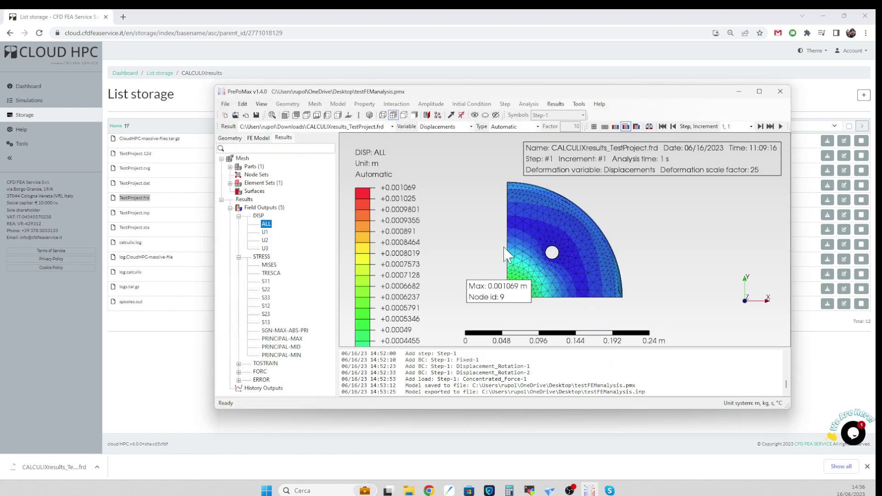
{"action": "left_click_drag", "start_coordinate": [529, 267], "coordinate": [563, 237]}
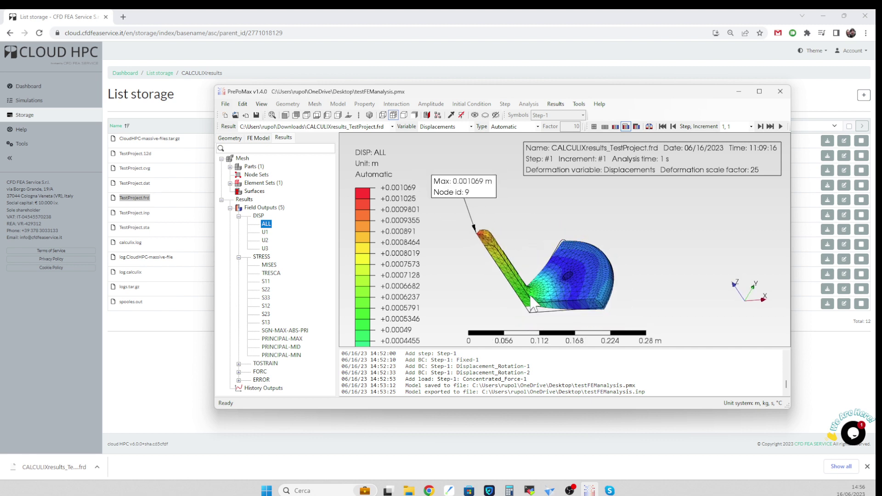
{"action": "left_click_drag", "start_coordinate": [535, 301], "coordinate": [339, 250]}
Display von Mises, Tresca, and max, mid, min and signed principal stress contours in turn
{"action": "left_click", "coordinate": [269, 265]}
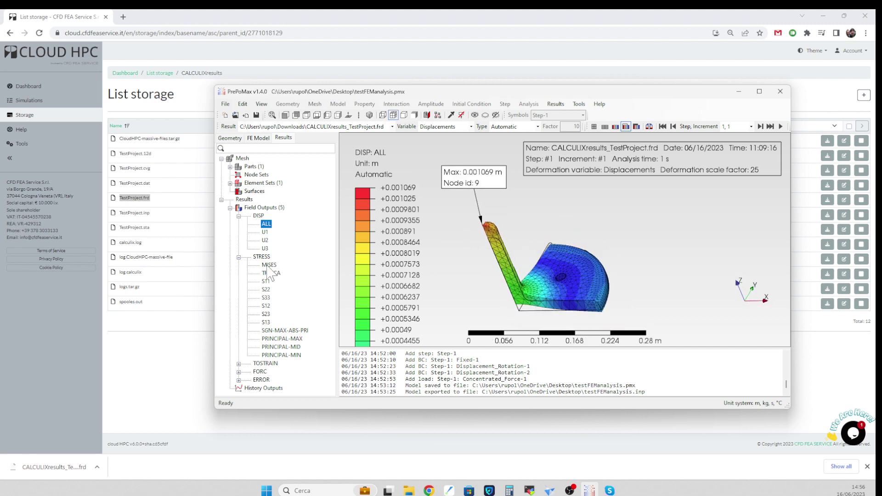
{"action": "left_click_drag", "start_coordinate": [484, 282], "coordinate": [508, 280]}
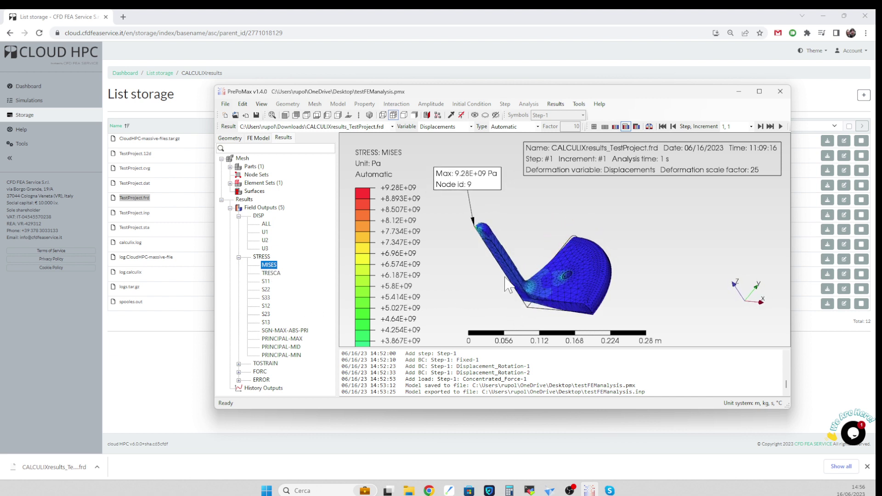
{"action": "left_click", "coordinate": [272, 273]}
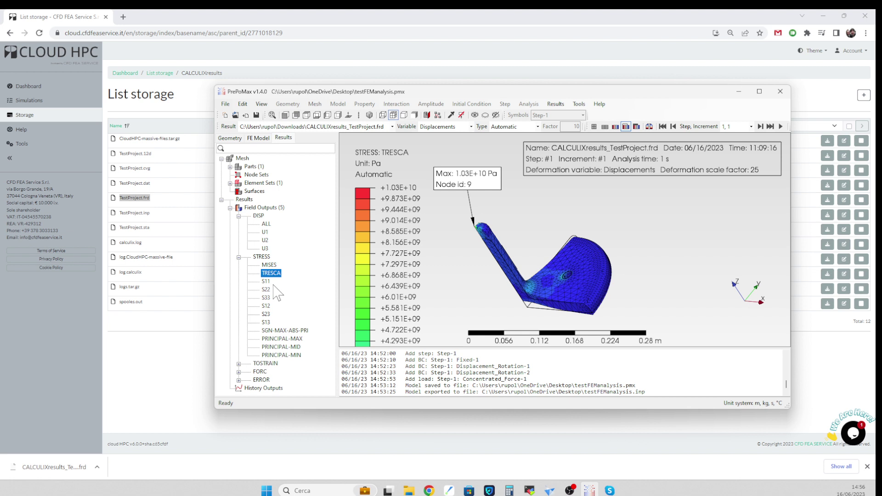
{"action": "left_click", "coordinate": [278, 339]}
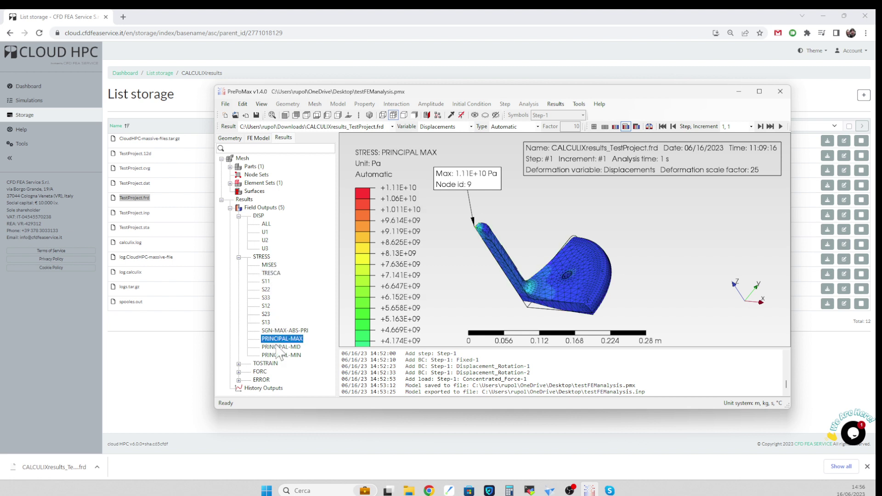
{"action": "left_click", "coordinate": [278, 348]}
{"action": "left_click", "coordinate": [280, 356]}
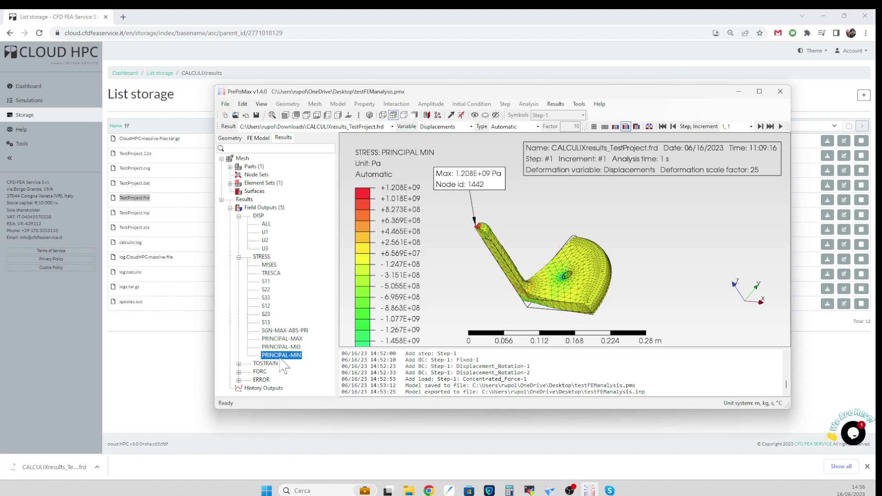
{"action": "left_click", "coordinate": [279, 331]}
Show total displacement contours, peaking at 0.001069 m at node 9, from a new angle
{"action": "middle_click_drag", "start_coordinate": [515, 271], "coordinate": [514, 290]}
{"action": "left_click", "coordinate": [266, 224]}
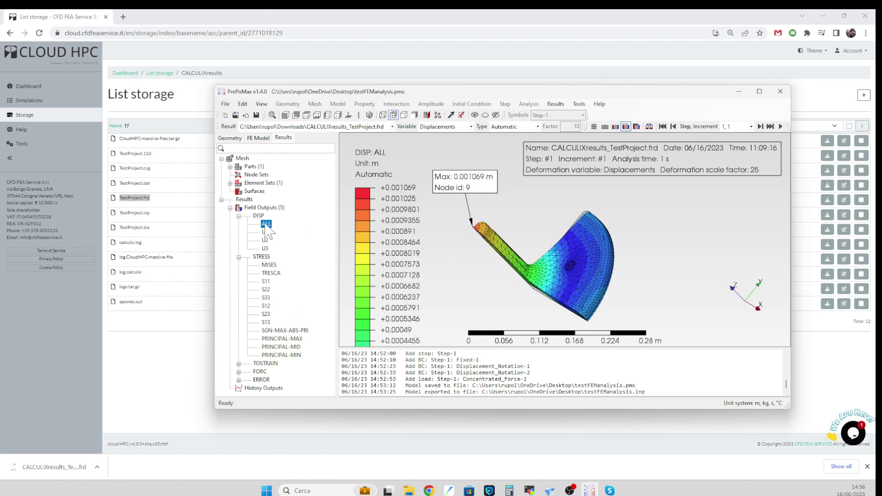
{"action": "mouse_move", "coordinate": [528, 211]}
{"action": "middle_mouse_down"}
{"action": "mouse_move", "coordinate": [545, 184]}
{"action": "mouse_move", "coordinate": [514, 216]}
{"action": "middle_mouse_up"}
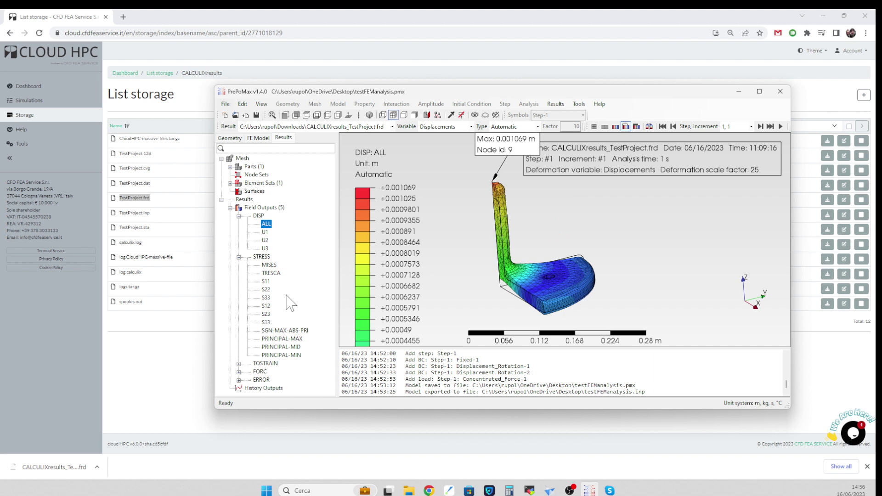